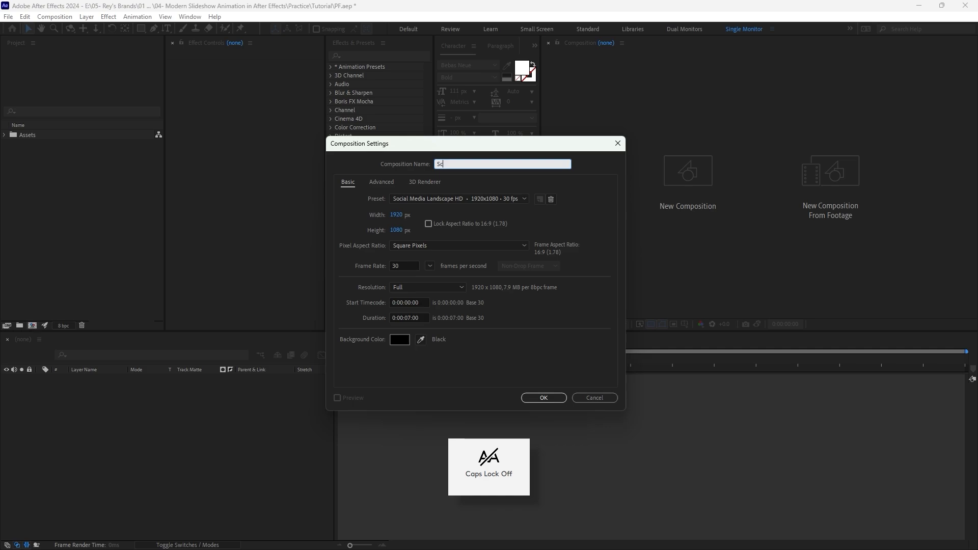
# Step: Create a composition named Scene_01 at 1920 x 1080 px, 30 fps, with a duration of 0:00:07:00
pyautogui.write('ene_01')
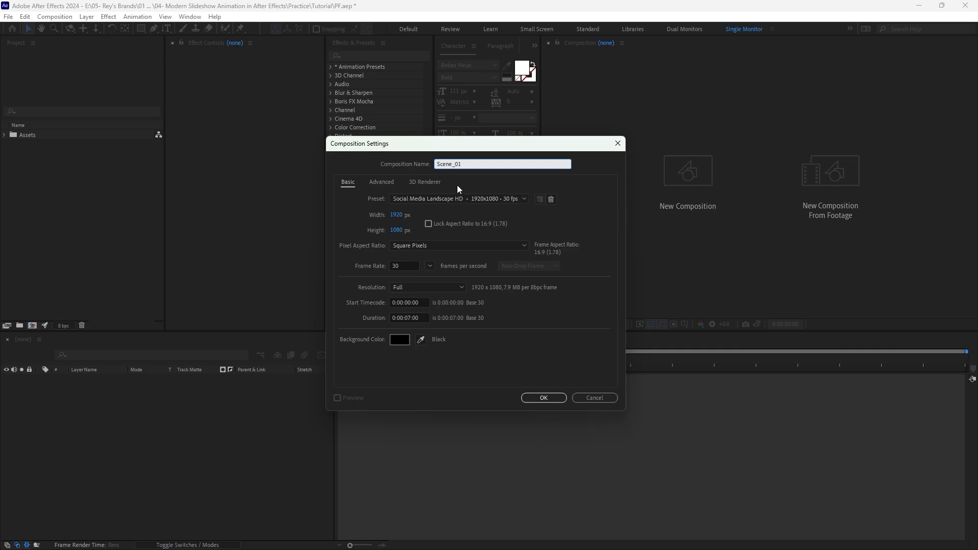
pyautogui.click(396, 214)
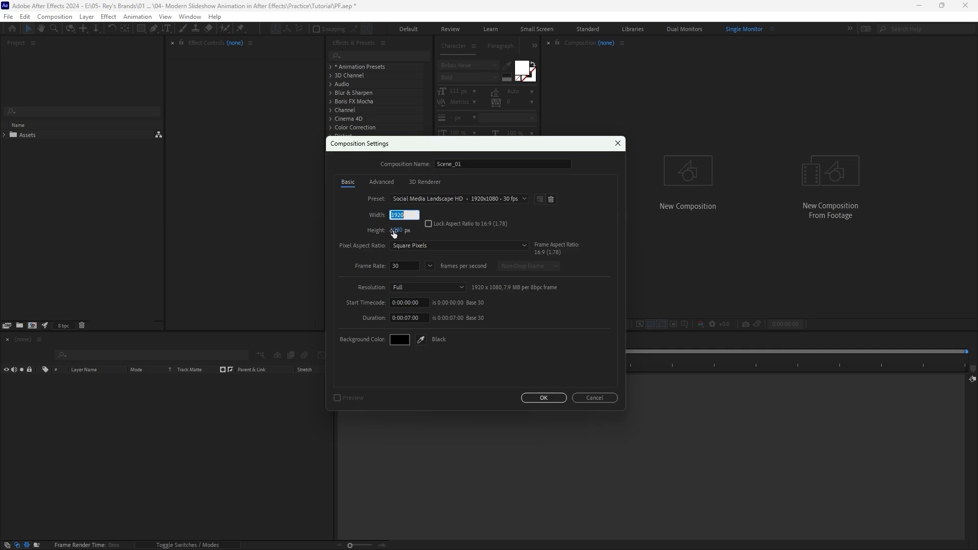
pyautogui.click(396, 230)
pyautogui.click(405, 265)
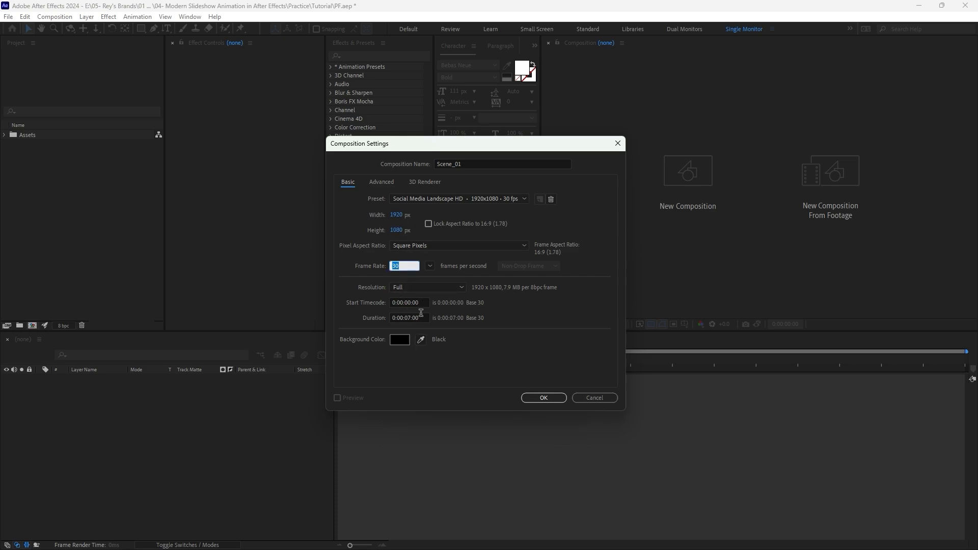
pyautogui.click(394, 318)
pyautogui.click(555, 398)
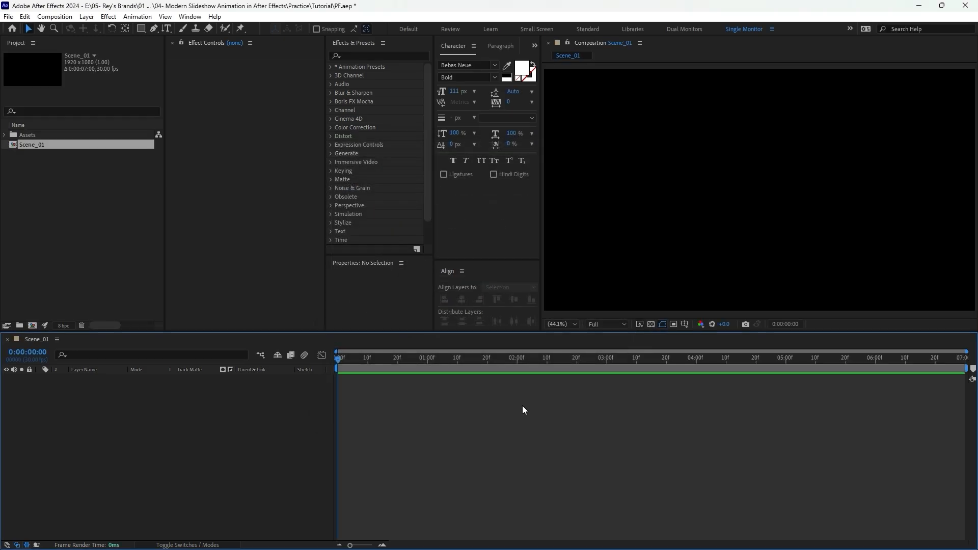
# Step: Create a second composition named Media_01 at 1920 x 1080 px, 30 fps, with a duration of 0:00:07:00
pyautogui.click(105, 244)
pyautogui.click(29, 325)
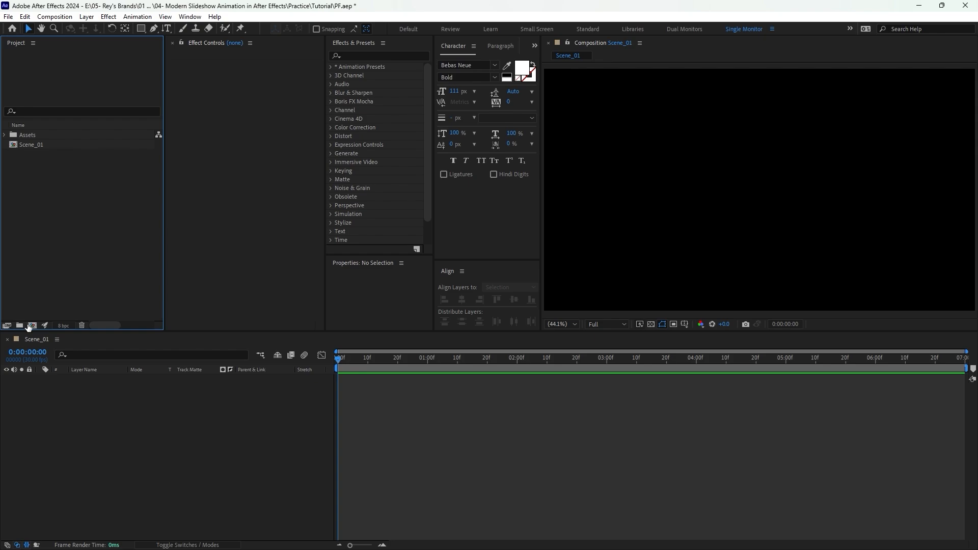
pyautogui.press('capslock')
pyautogui.write('M')
pyautogui.press('capslock')
pyautogui.write('edi')
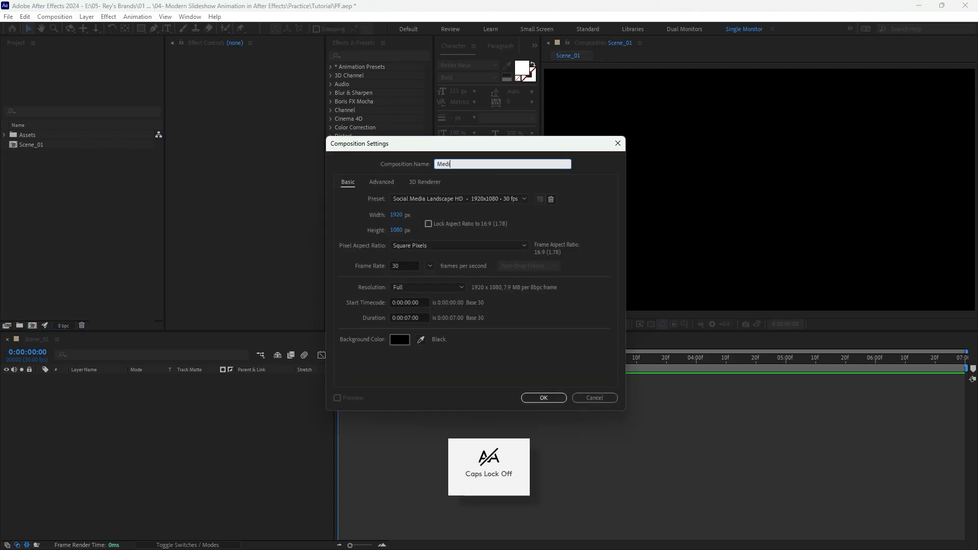
pyautogui.write('a_01')
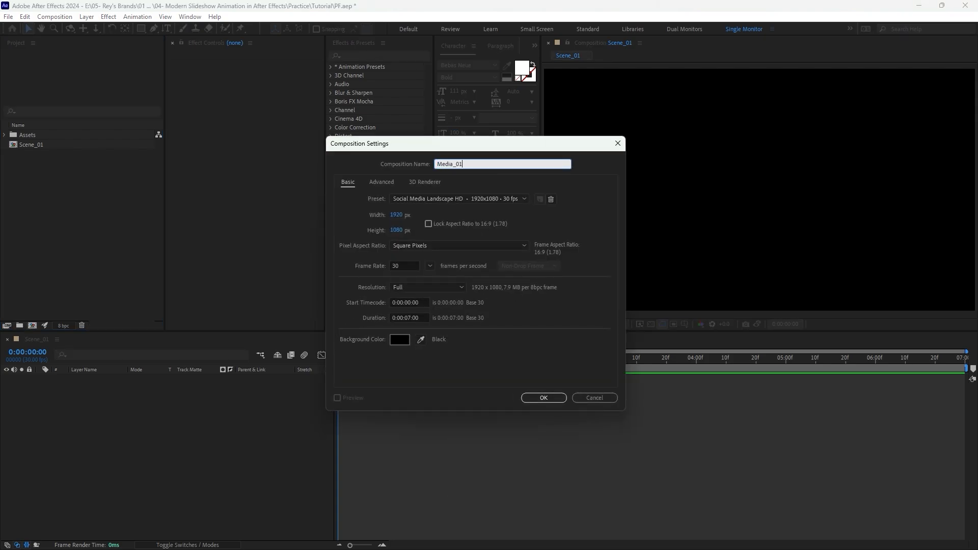
pyautogui.click(397, 214)
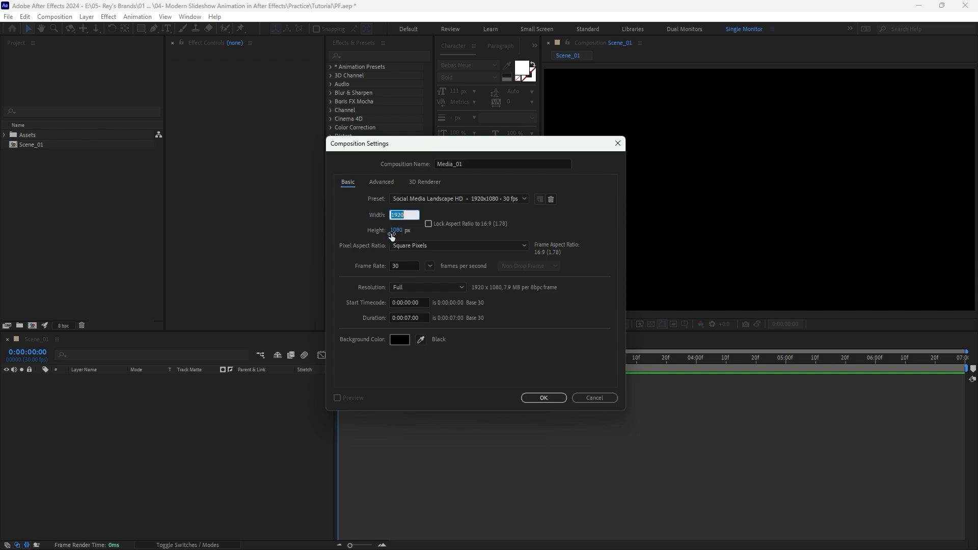
pyautogui.click(396, 230)
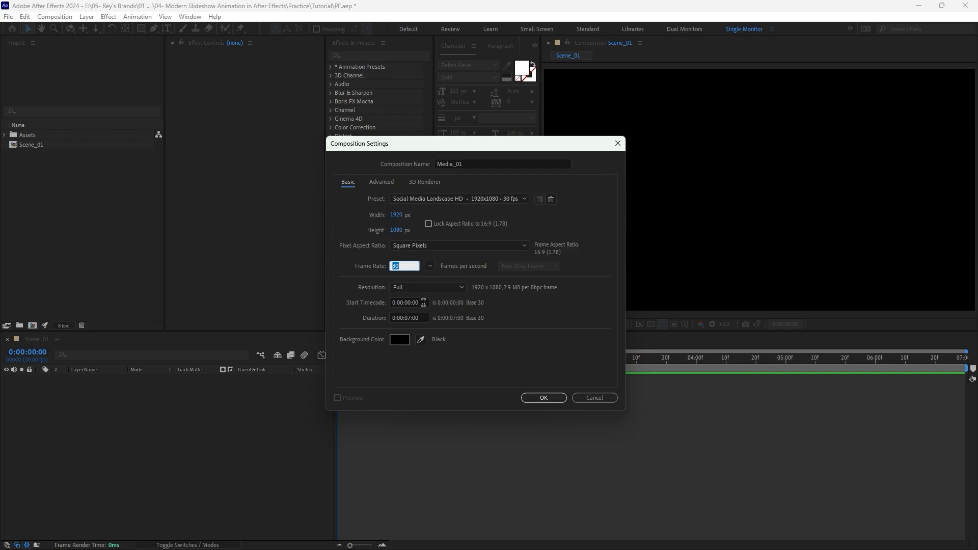
pyautogui.click(428, 318)
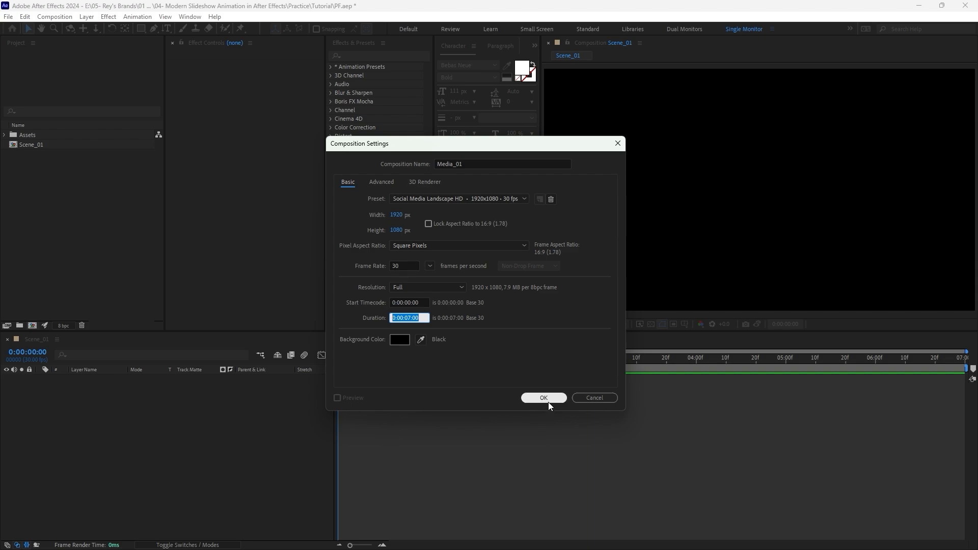
pyautogui.click(548, 402)
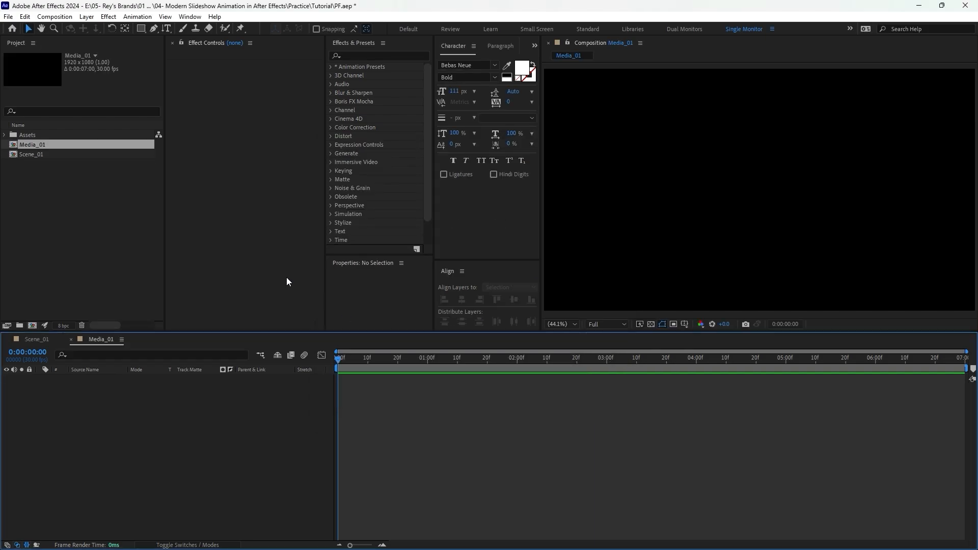
# Step: Add the 02.mp4 clip from the Assets folder to the Media_01 composition
pyautogui.doubleClick(18, 135)
pyautogui.click(42, 145)
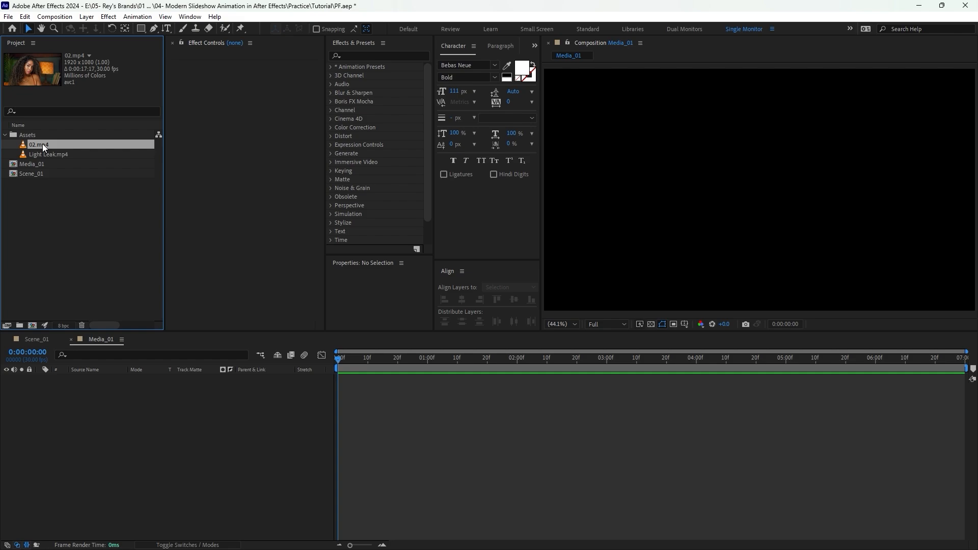
pyautogui.moveTo(42, 144); pyautogui.dragTo(139, 418)
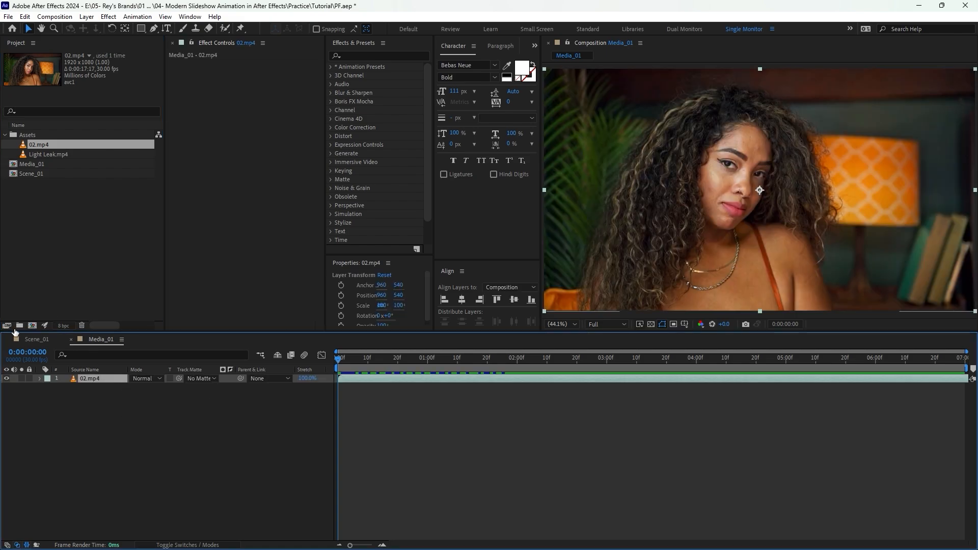
# Step: Create a white rectangle shape layer that fills the whole frame of the Scene_01 composition
pyautogui.click(44, 338)
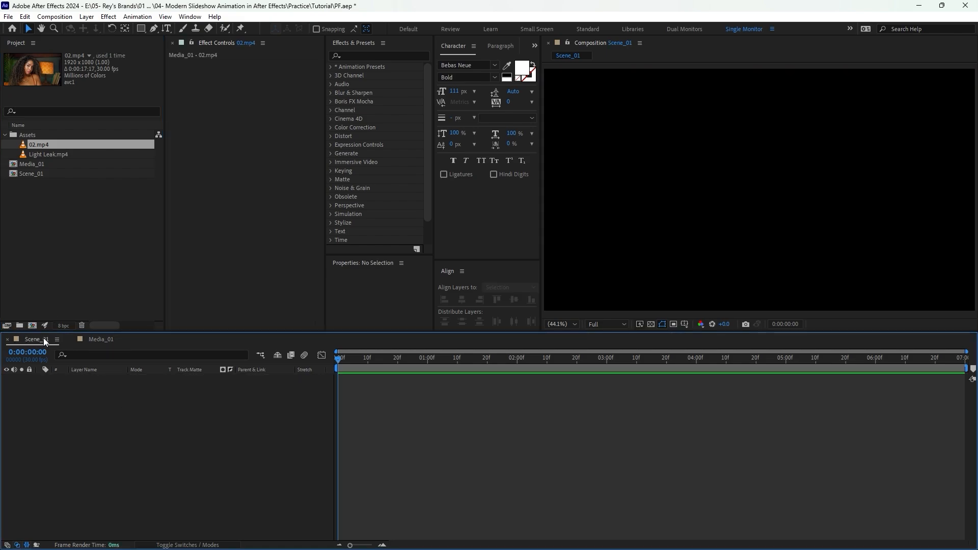
pyautogui.click(142, 29)
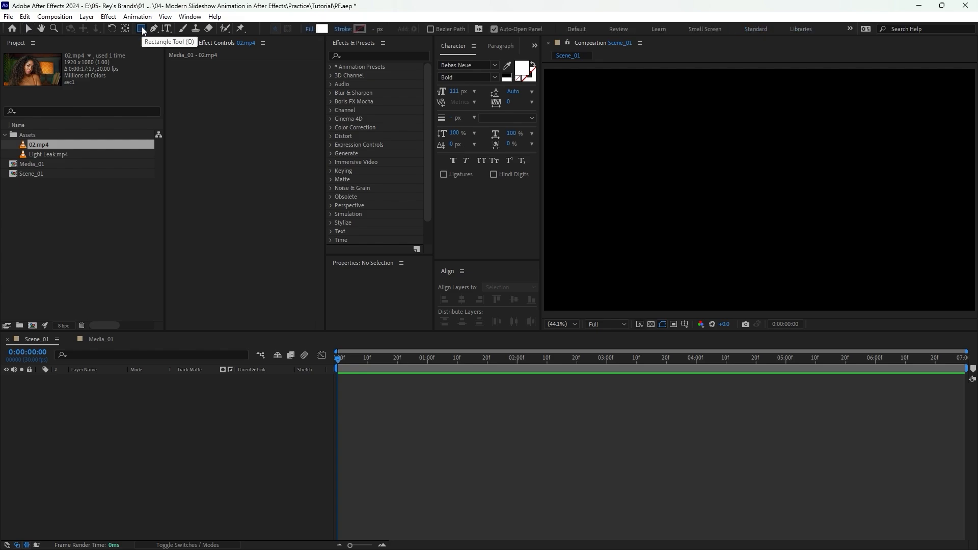
pyautogui.doubleClick(142, 30)
pyautogui.press('v')
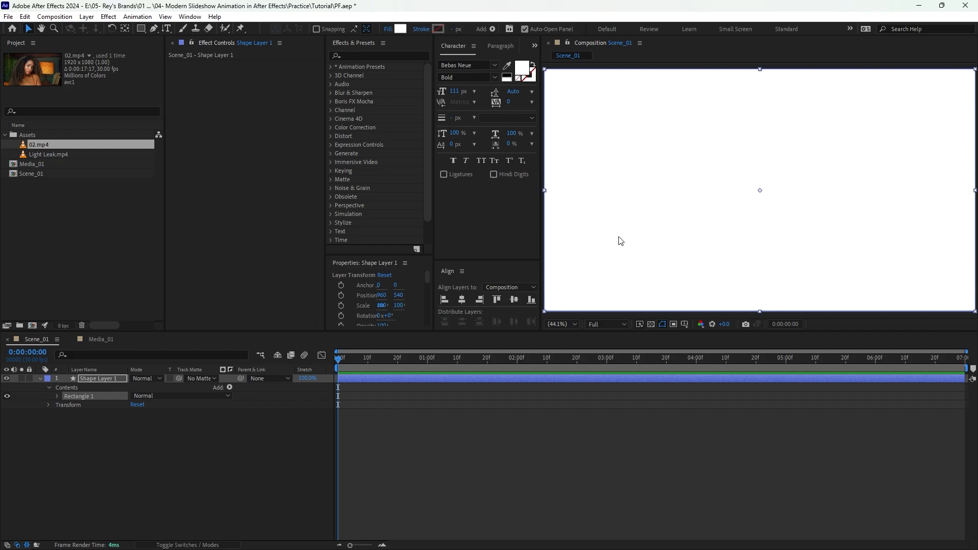
# Step: Rename the rectangle shape layer as Matte and collapse its properties
pyautogui.click(113, 379)
pyautogui.press('capslock')
pyautogui.write('Matte')
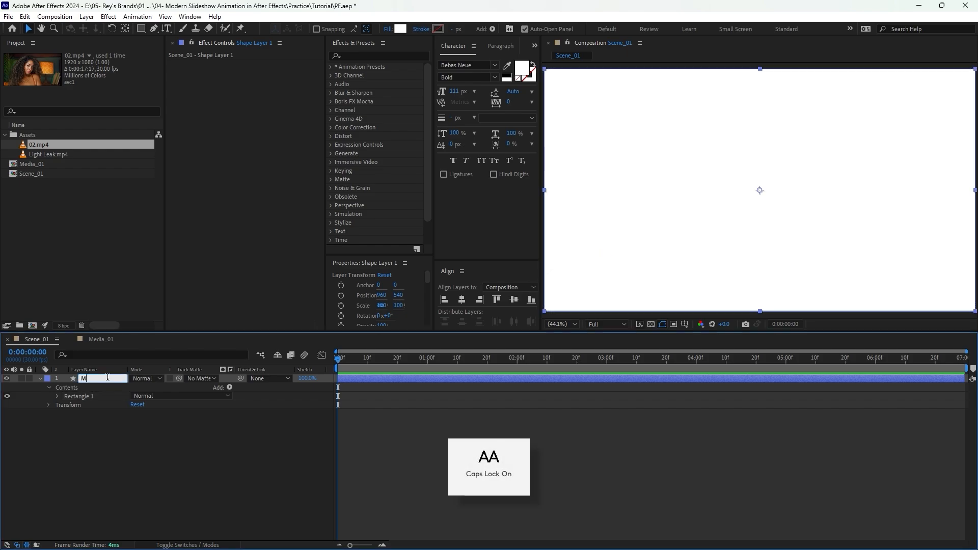
pyautogui.press('capslock')
pyautogui.press('Return')
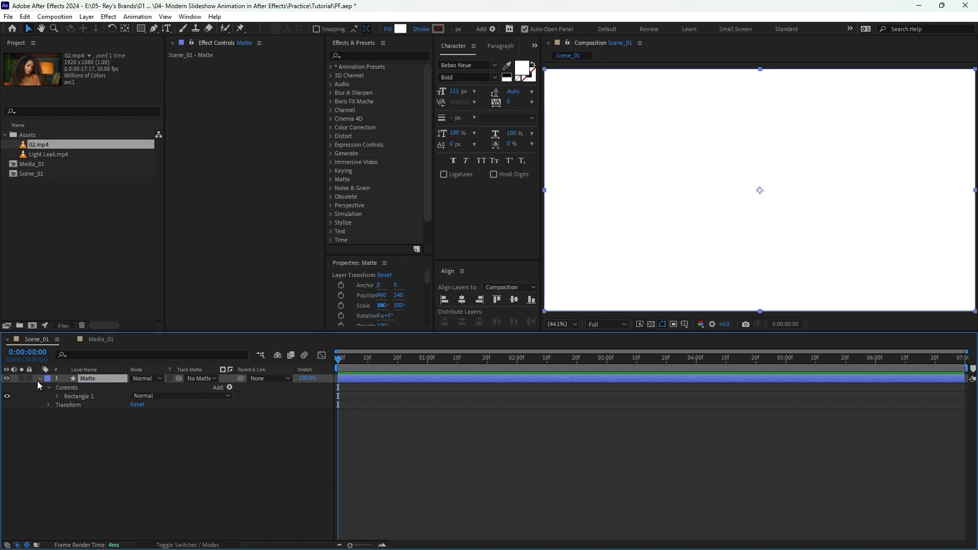
pyautogui.click(39, 378)
pyautogui.click(105, 390)
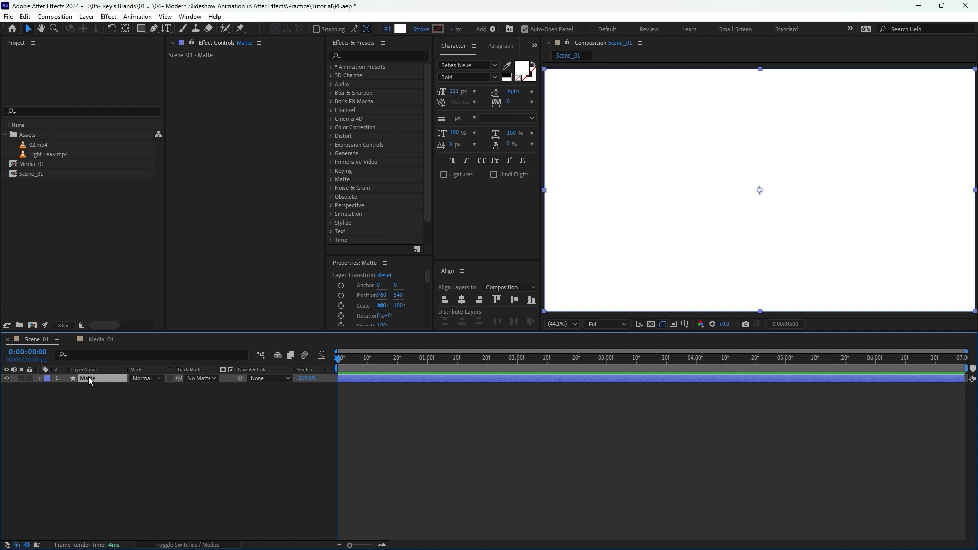
# Step: Place the Media_01 composition above the Matte layer in Scene_01 and set its track matte to Matte
pyautogui.moveTo(33, 166); pyautogui.dragTo(114, 377)
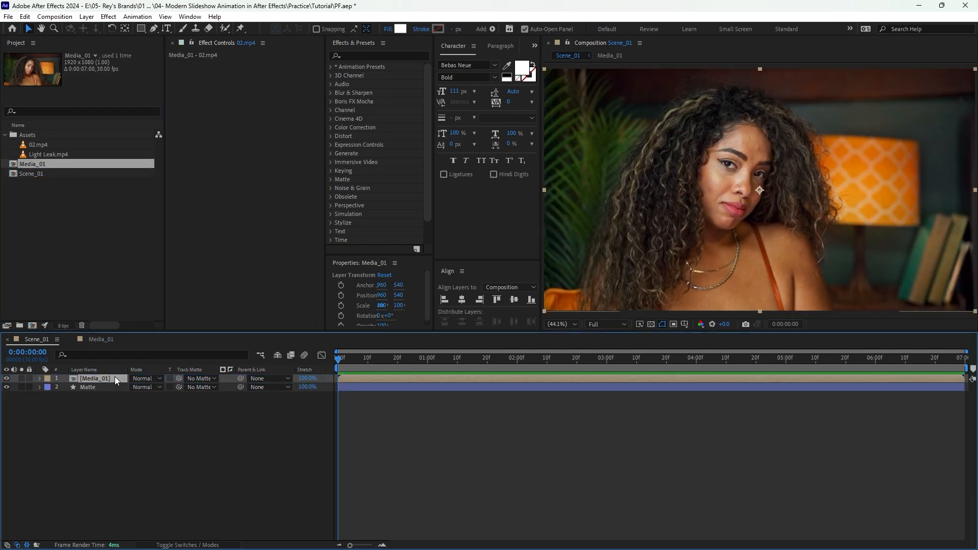
pyautogui.click(209, 381)
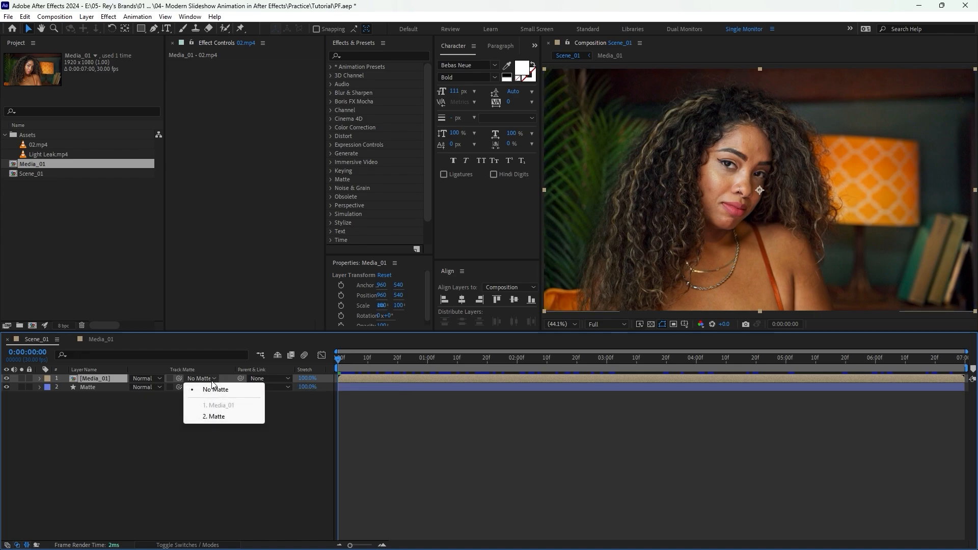
pyautogui.click(224, 416)
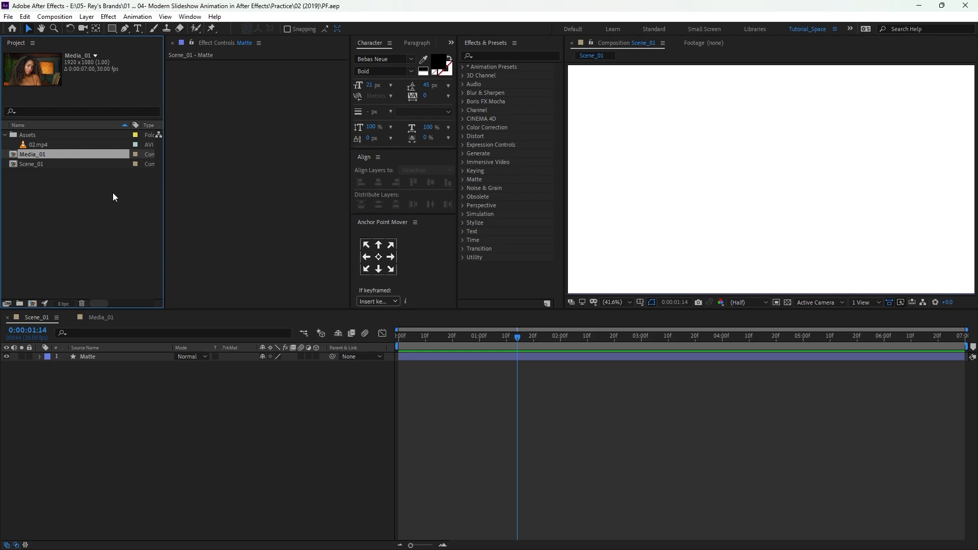
# Step: In the 2019-version project, place Media_01 beneath the Matte layer and set its track matte to Alpha Matte "Matte"
pyautogui.moveTo(40, 151)
pyautogui.mouseDown()
pyautogui.moveTo(68, 212)
pyautogui.moveTo(103, 362)
pyautogui.mouseUp()
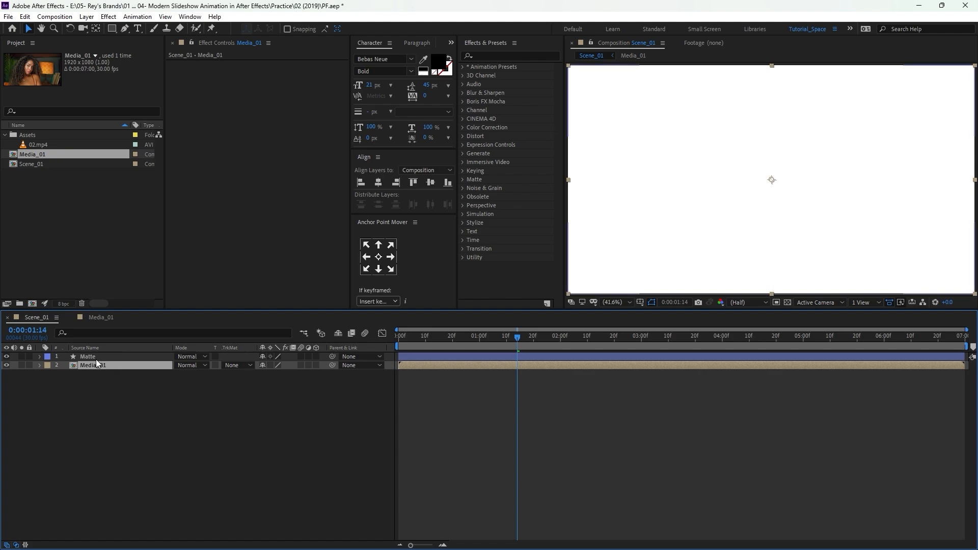
pyautogui.click(116, 357)
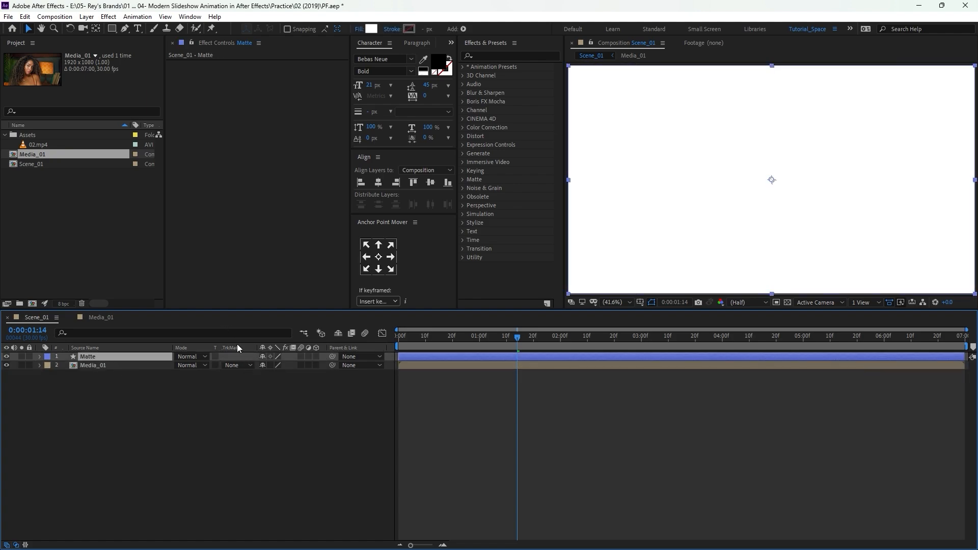
pyautogui.click(238, 366)
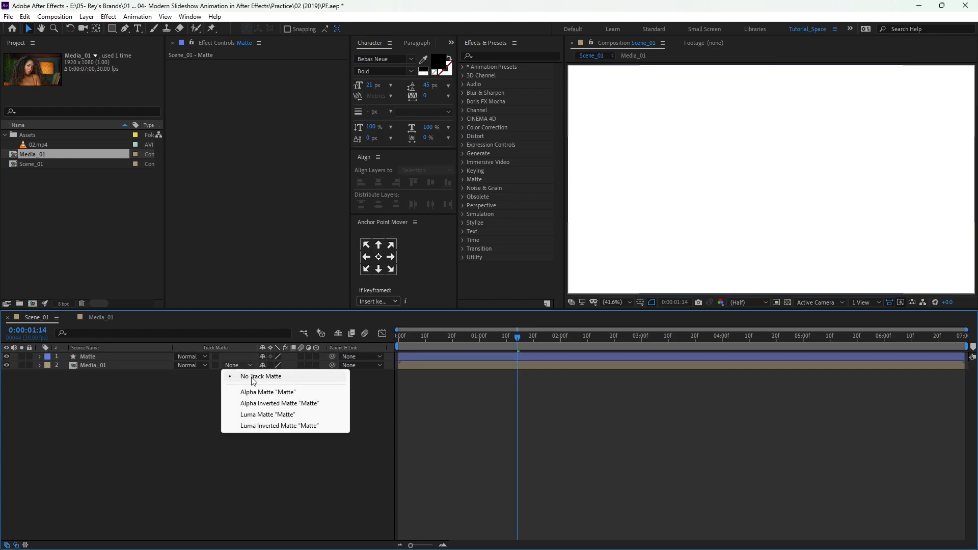
pyautogui.click(269, 392)
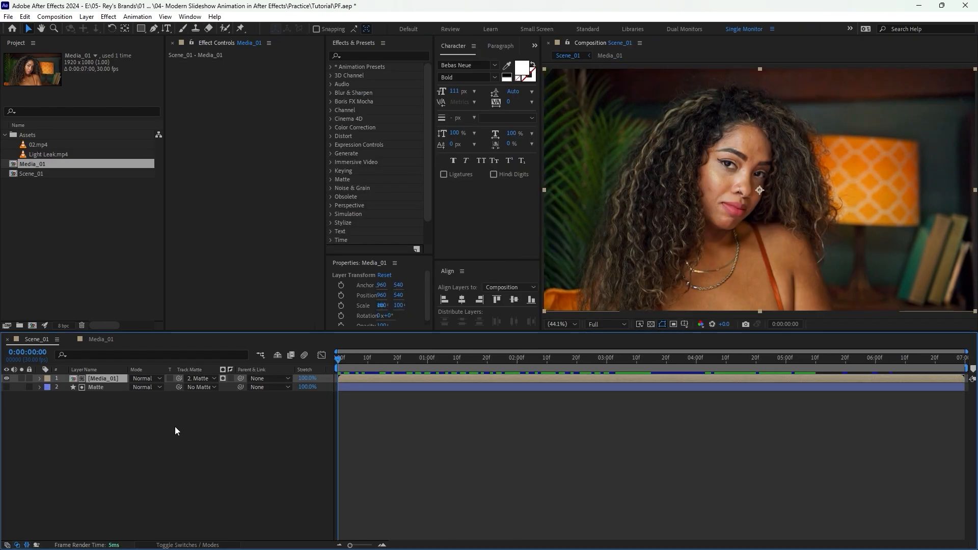
# Step: Animate the Matte layer's Position from beyond the frame's right edge at 0:00:00:00 to the frame's centre at 0:00:01:00
pyautogui.click(176, 427)
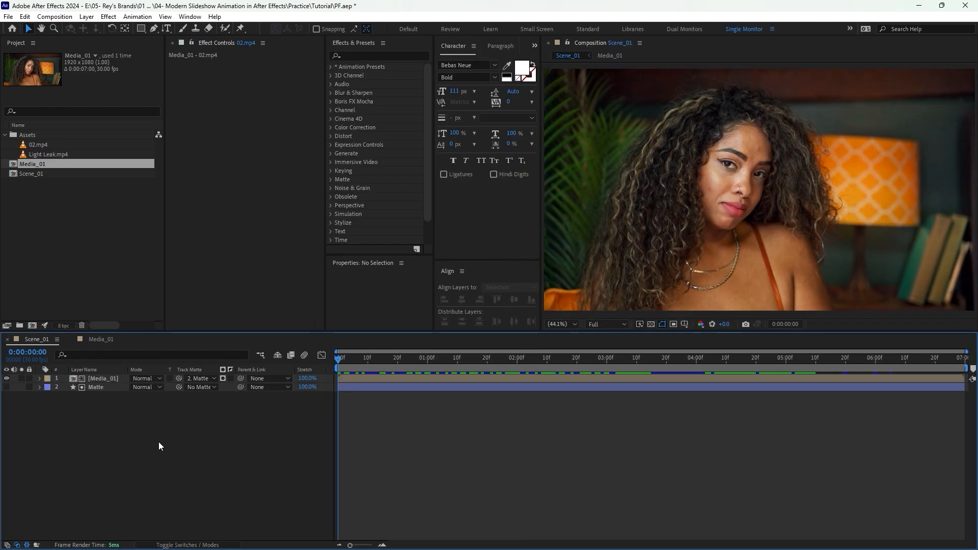
pyautogui.click(97, 387)
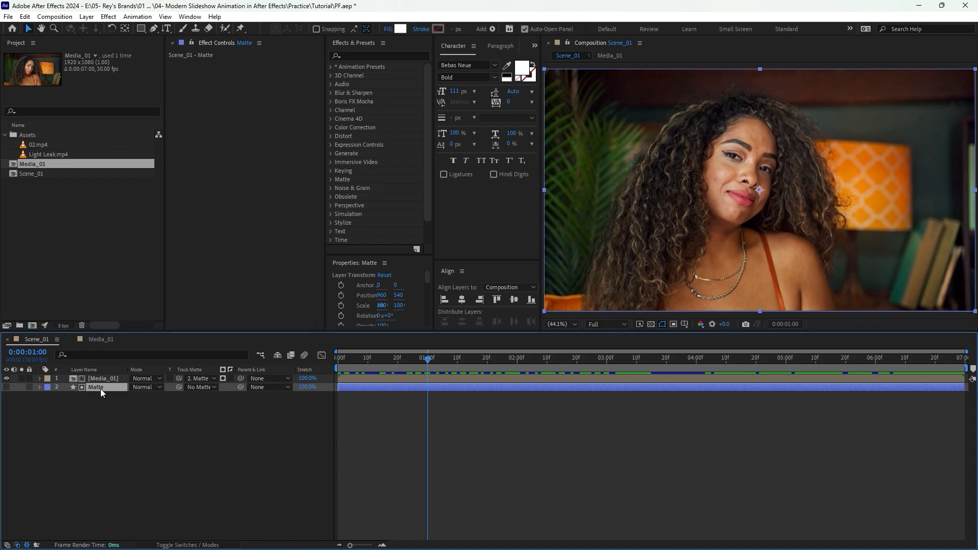
pyautogui.press('p')
pyautogui.click(65, 396)
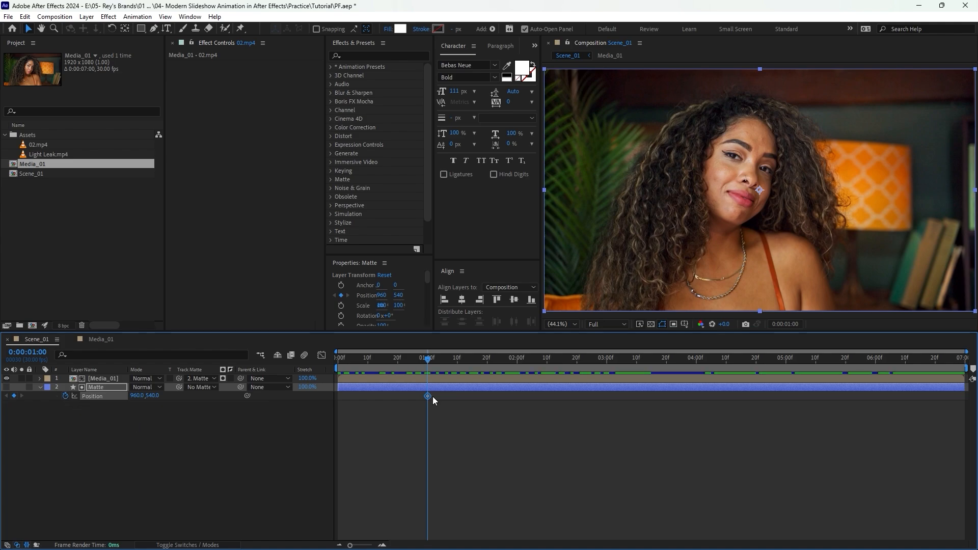
pyautogui.moveTo(427, 359); pyautogui.dragTo(326, 374)
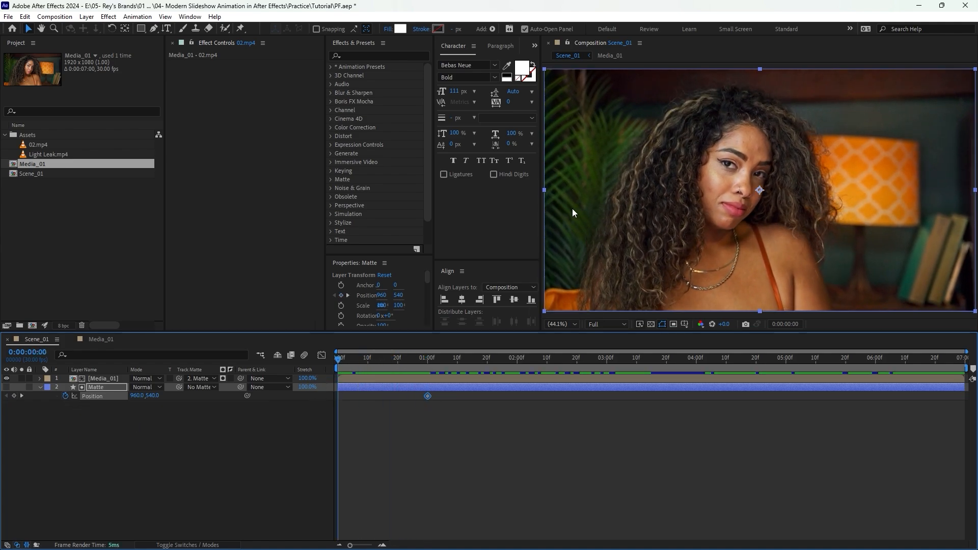
pyautogui.moveTo(137, 396); pyautogui.dragTo(310, 396)
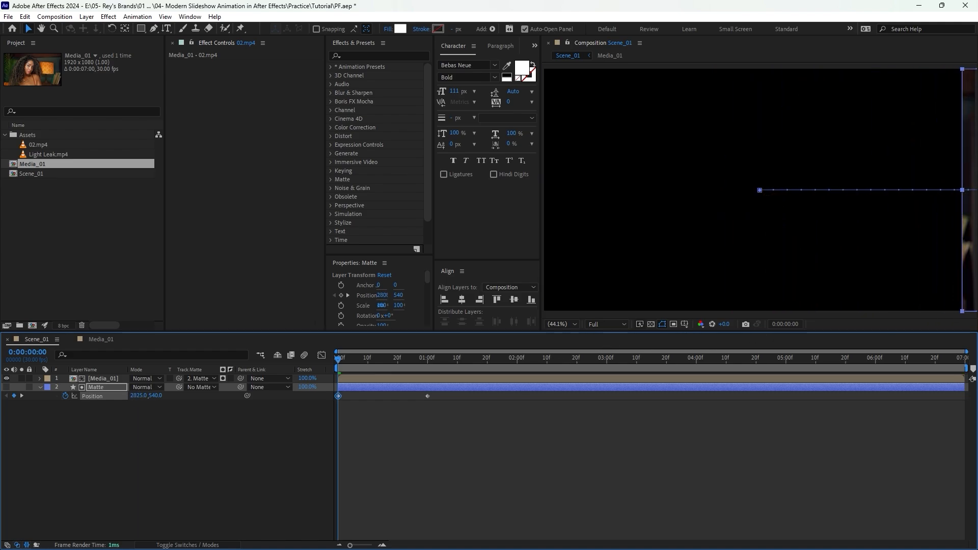
# Step: Add a Position keyframe at 0:00:02:00 on the Matte layer with the X value set to 1920
pyautogui.click(498, 363)
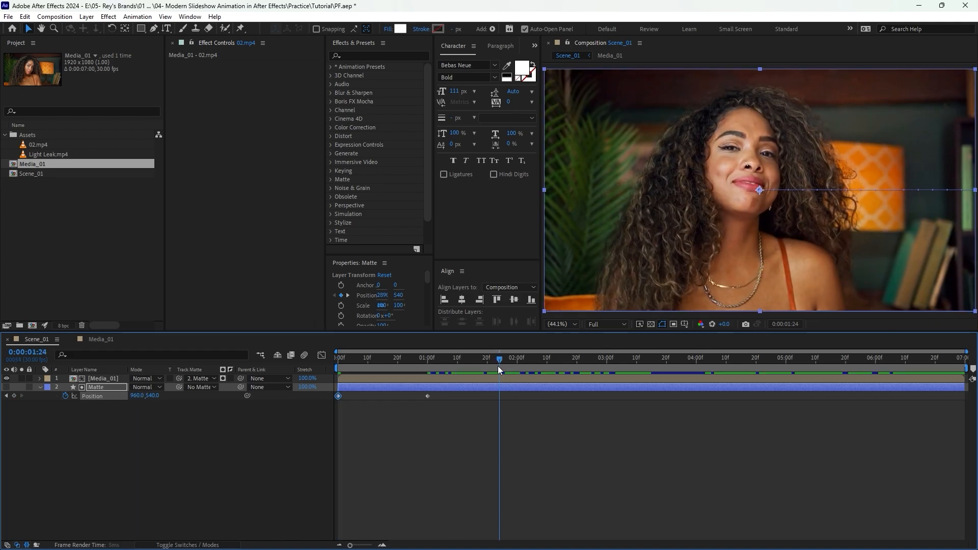
pyautogui.moveTo(497, 366); pyautogui.dragTo(517, 364)
pyautogui.click(137, 396)
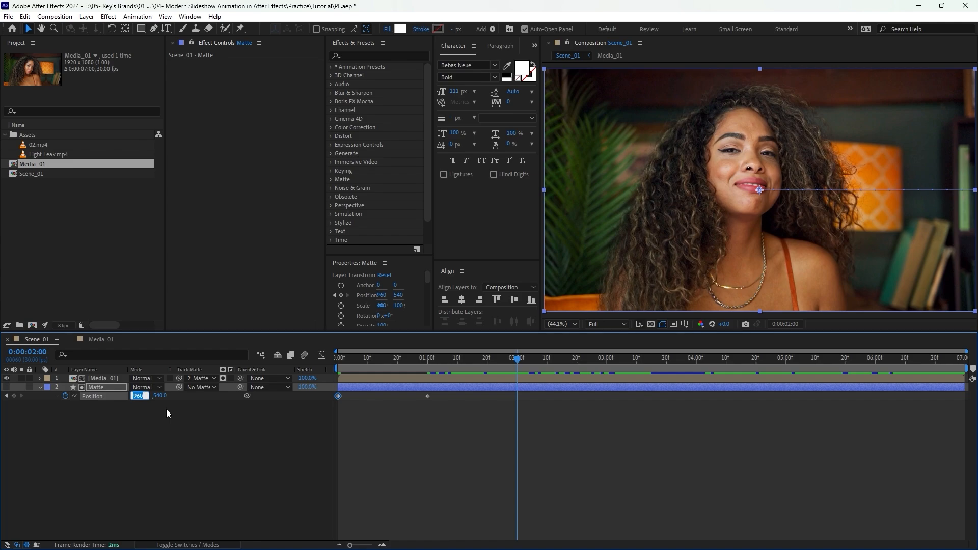
pyautogui.write('1920')
pyautogui.press('Return')
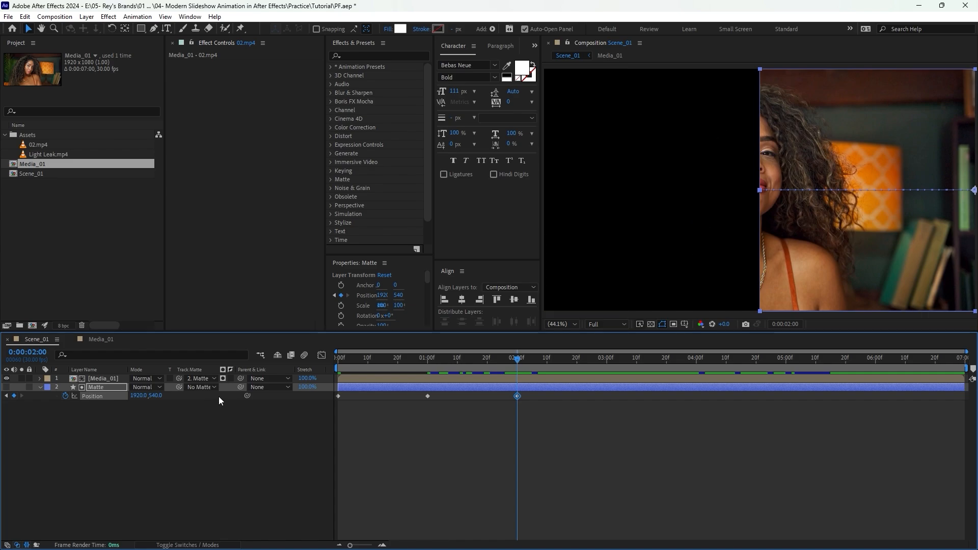
# Step: Animate Media_01's Position with a keyframe at 0:00:01:00 and another at 0:00:02:00 with X at 1543
pyautogui.click(497, 378)
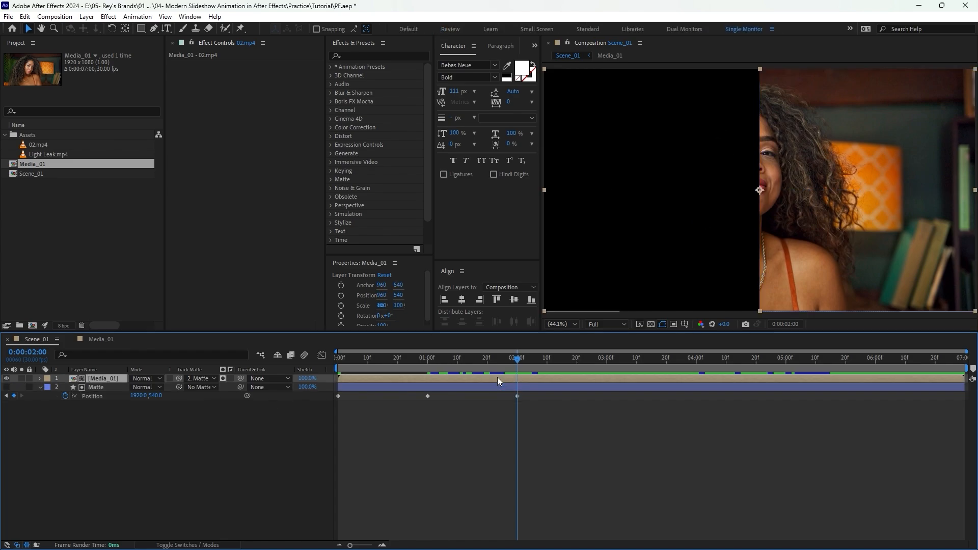
pyautogui.press('p')
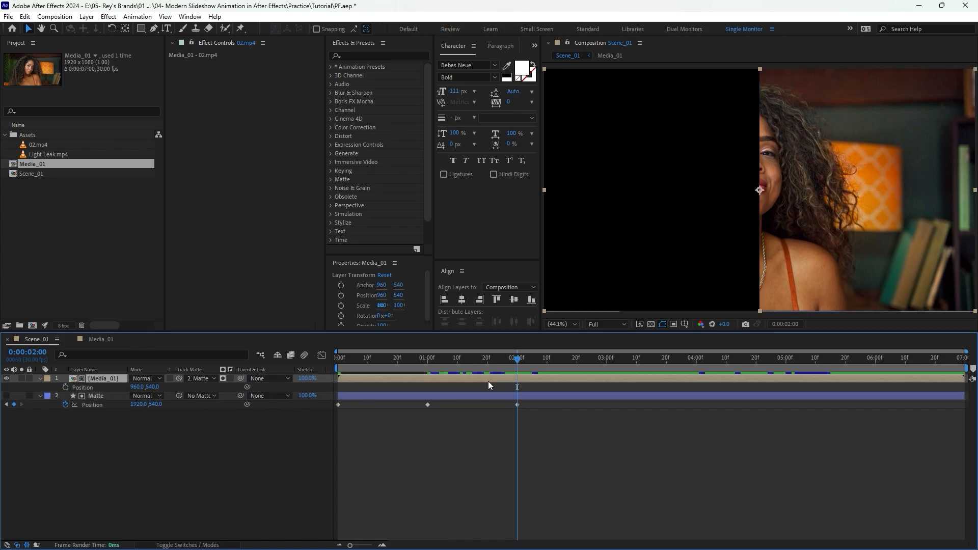
pyautogui.click(434, 360)
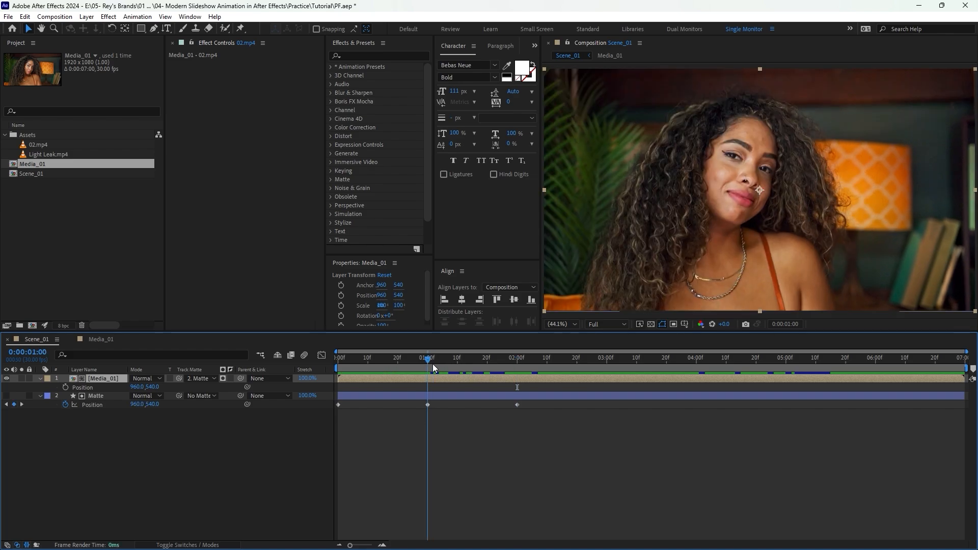
pyautogui.click(66, 386)
pyautogui.moveTo(473, 357); pyautogui.dragTo(517, 371)
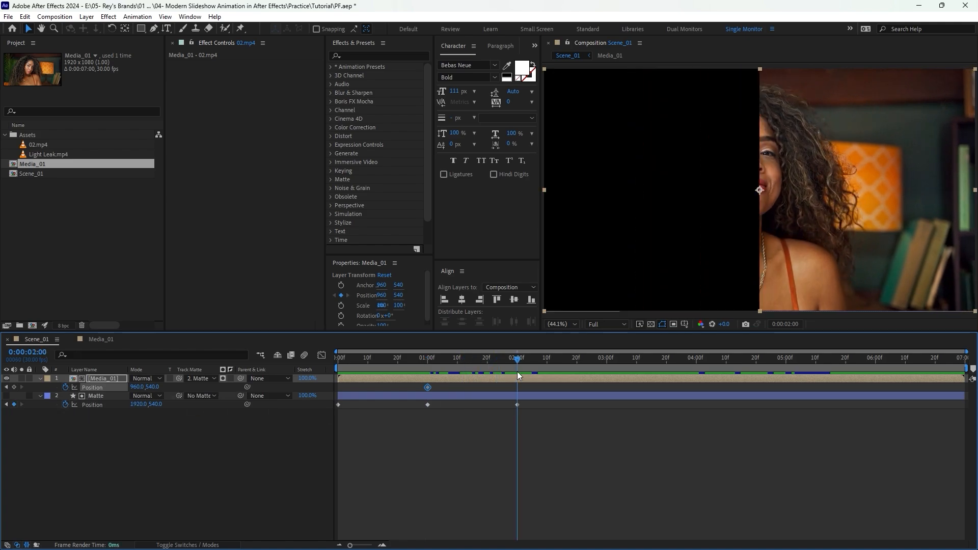
pyautogui.moveTo(138, 387); pyautogui.dragTo(418, 378)
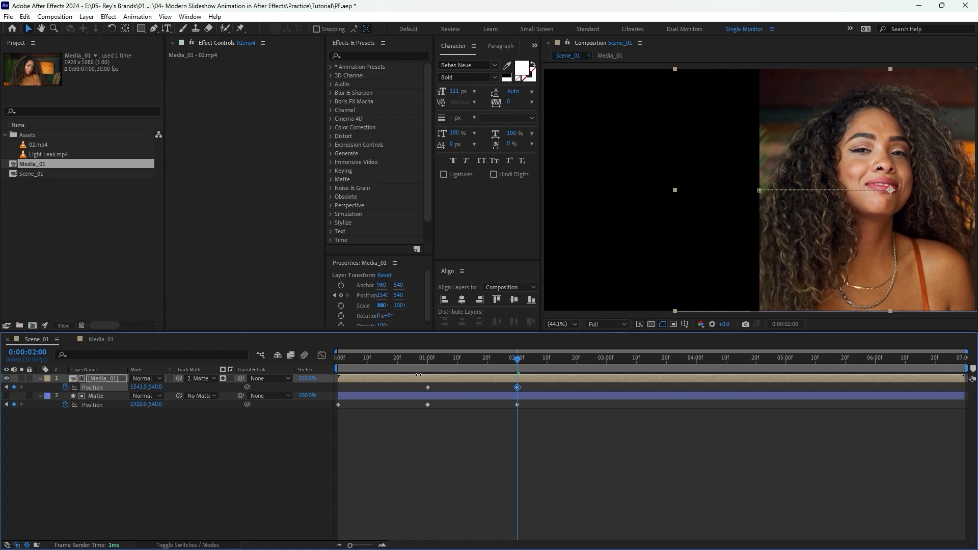
pyautogui.click(315, 448)
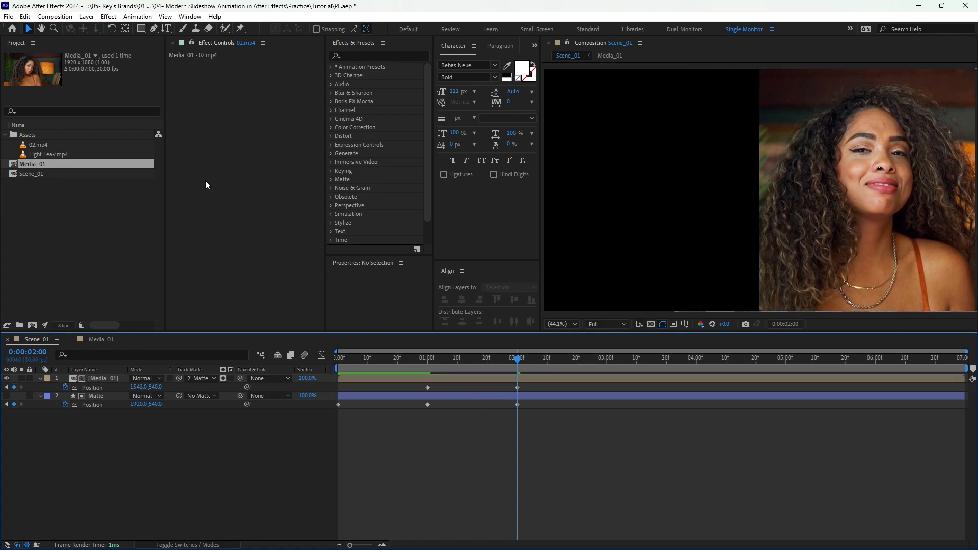
# Step: Draw a white rectangle as a new shape layer over the empty black half and set its path size to 960 × 1080
pyautogui.click(141, 29)
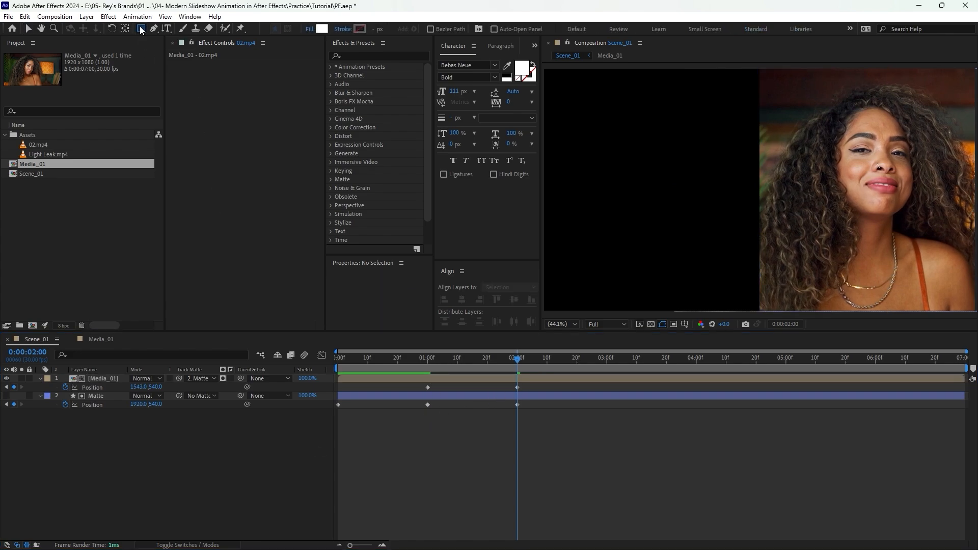
pyautogui.moveTo(607, 115); pyautogui.dragTo(694, 194)
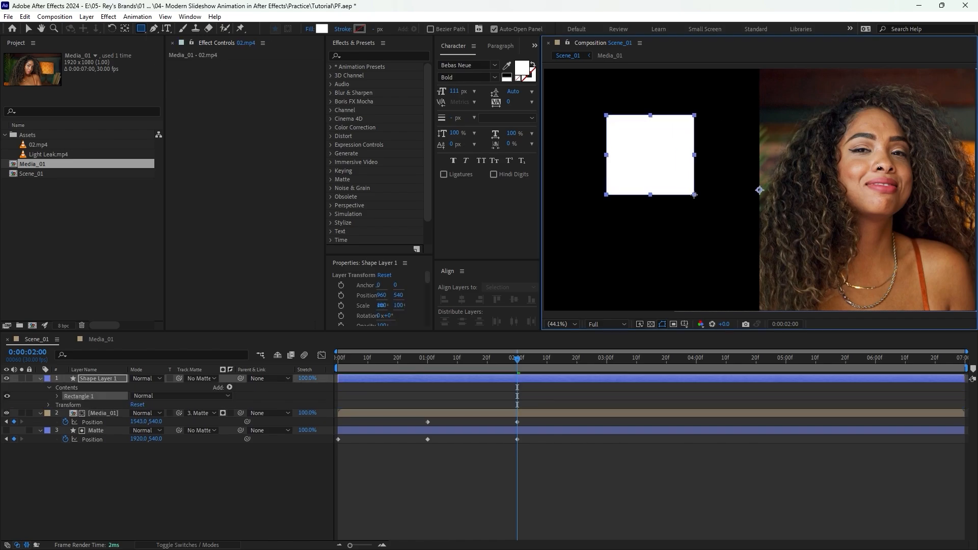
pyautogui.click(57, 395)
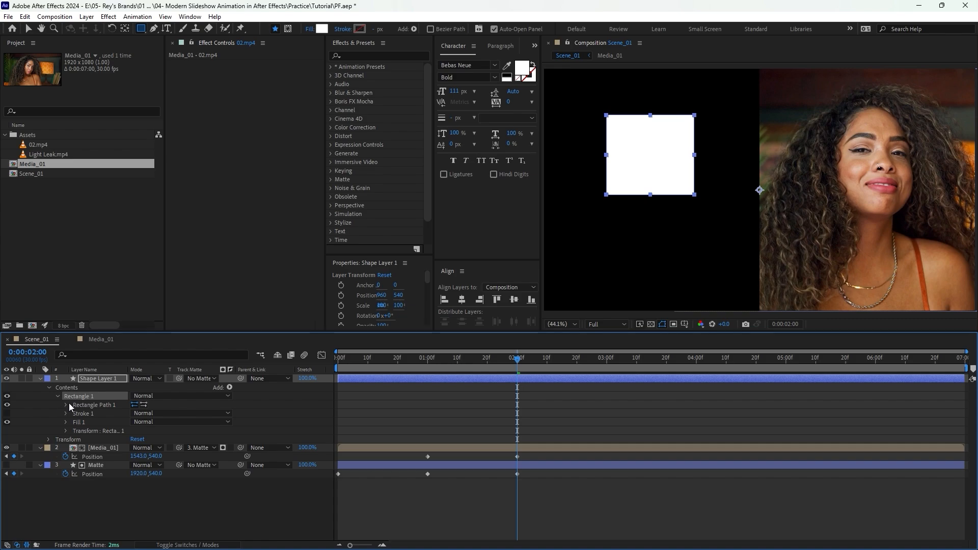
pyautogui.click(66, 405)
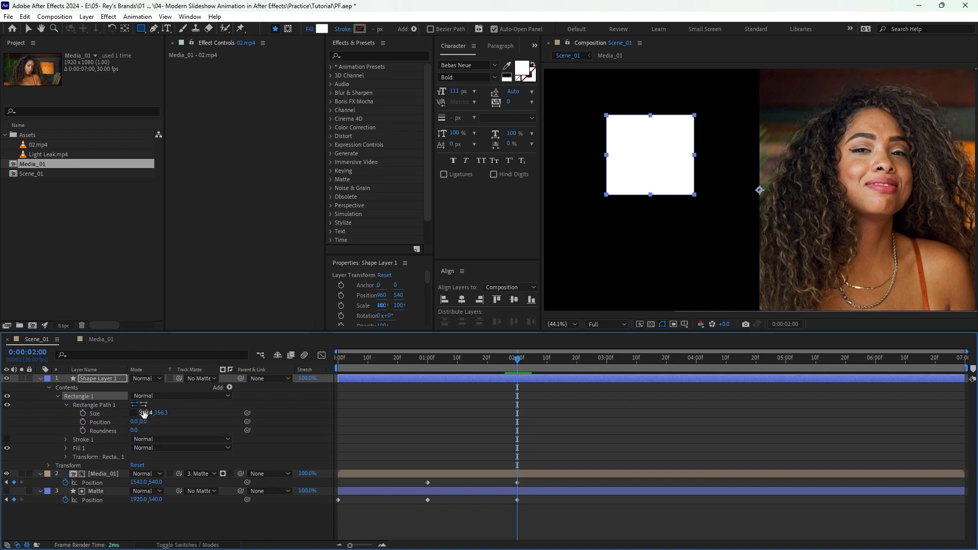
pyautogui.moveTo(146, 412)
pyautogui.mouseDown()
pyautogui.moveTo(224, 418)
pyautogui.moveTo(164, 410)
pyautogui.mouseUp()
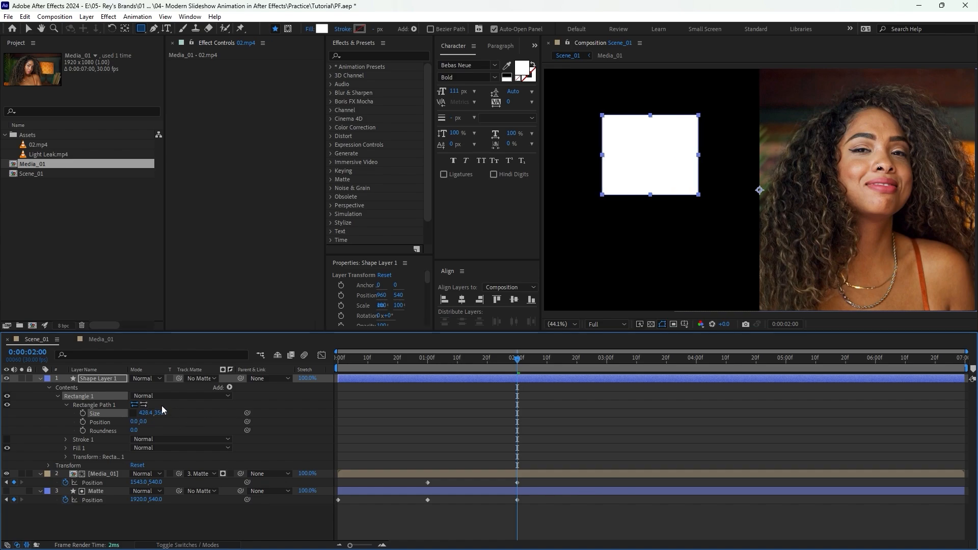
pyautogui.click(156, 413)
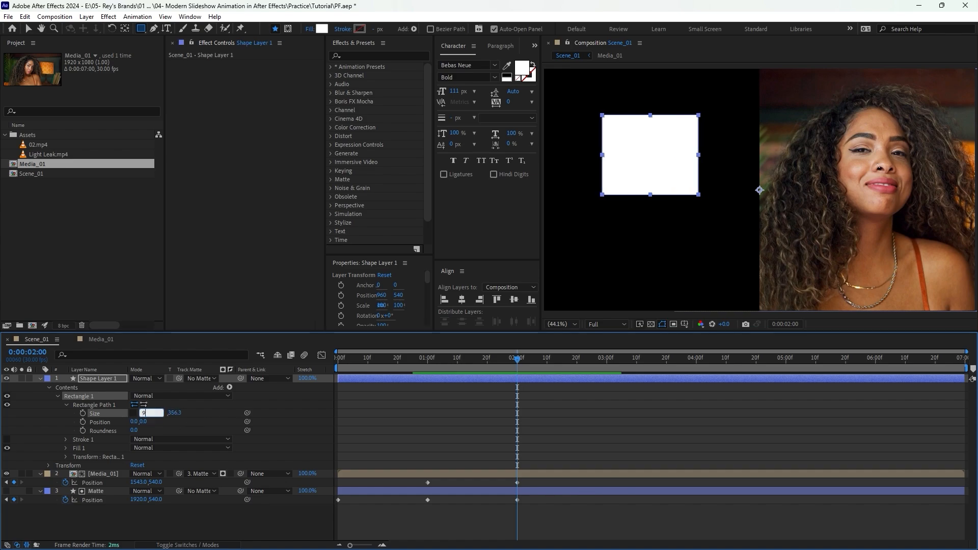
pyautogui.write('960')
pyautogui.press('Tab')
pyautogui.write('10')
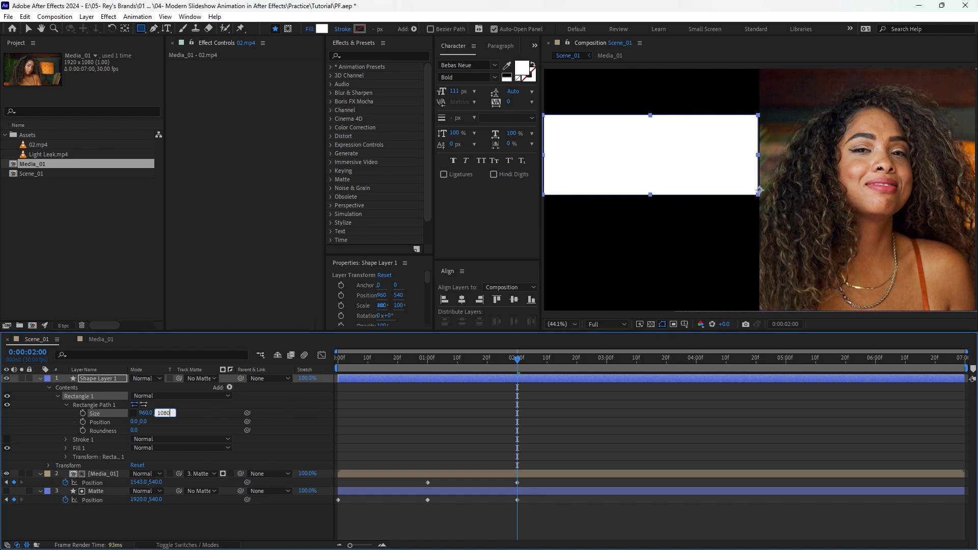
pyautogui.press('Return')
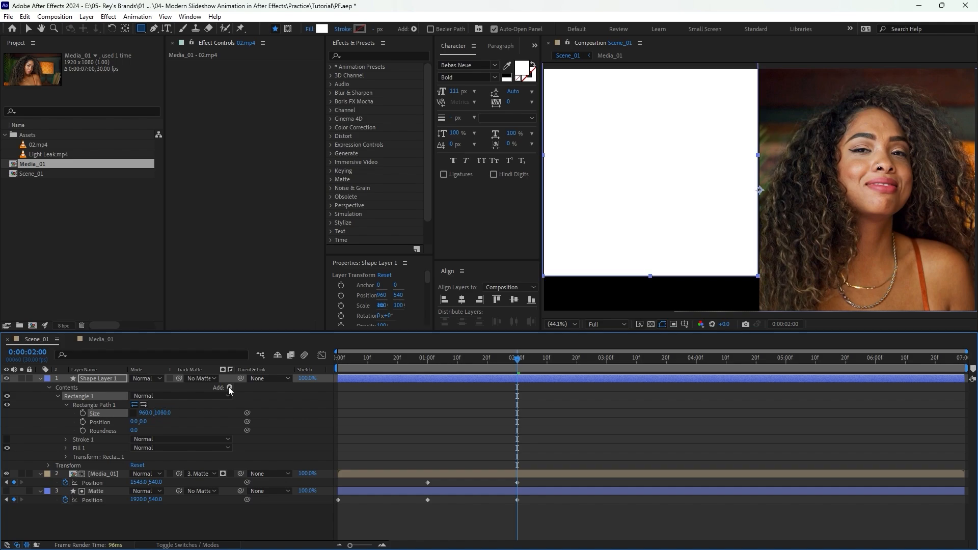
# Step: Align the rectangle to the composition's left edge and vertical centre, and centre its anchor point
pyautogui.click(445, 301)
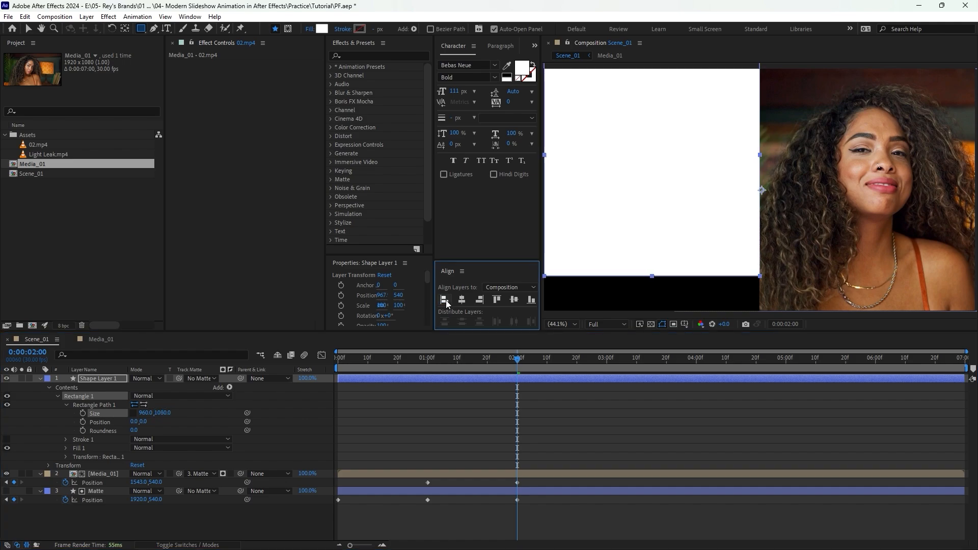
pyautogui.click(514, 299)
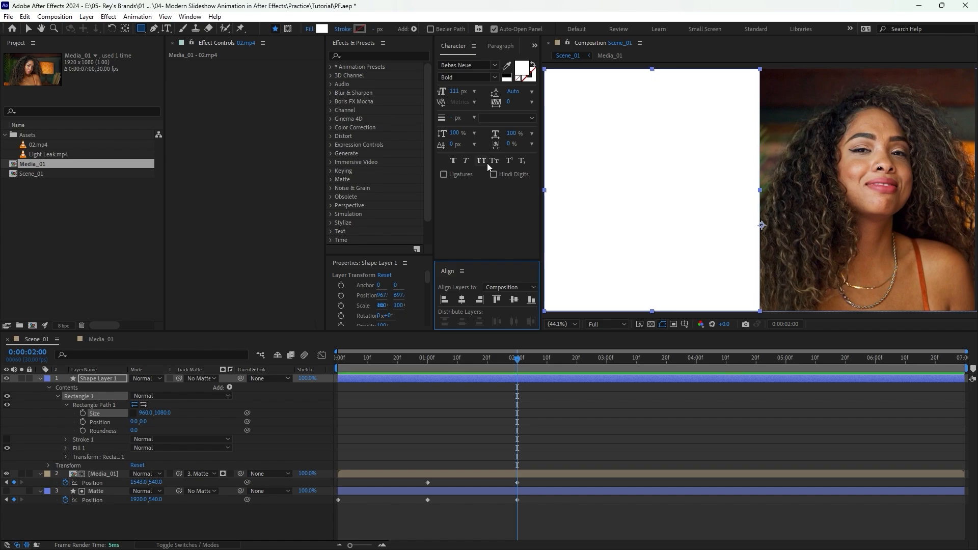
pyautogui.click(125, 29)
pyautogui.hotkey('ctrl', 'alt', 'Home')
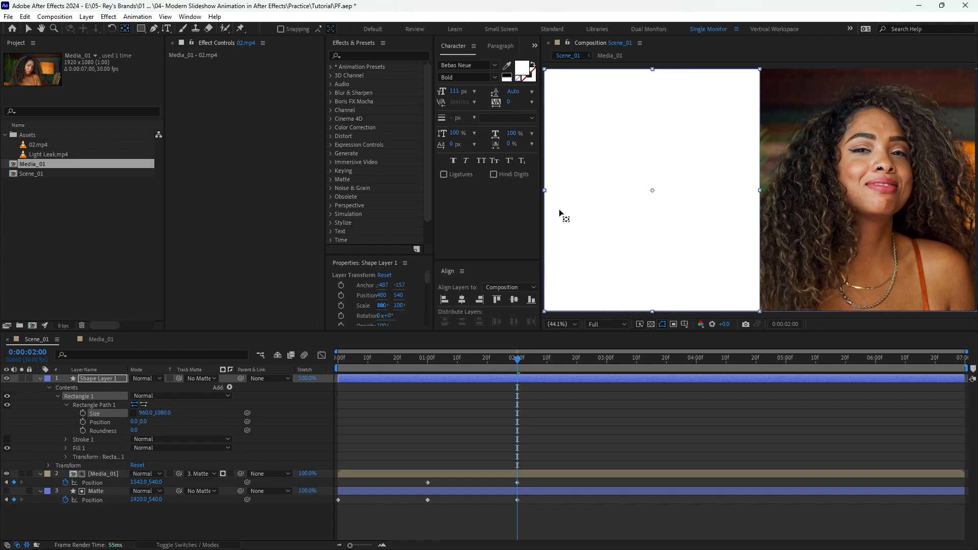
# Step: Rename the rectangle layer Shape and set its fill colour to dark grey 1C1C1C
pyautogui.click(85, 378)
pyautogui.press('Return')
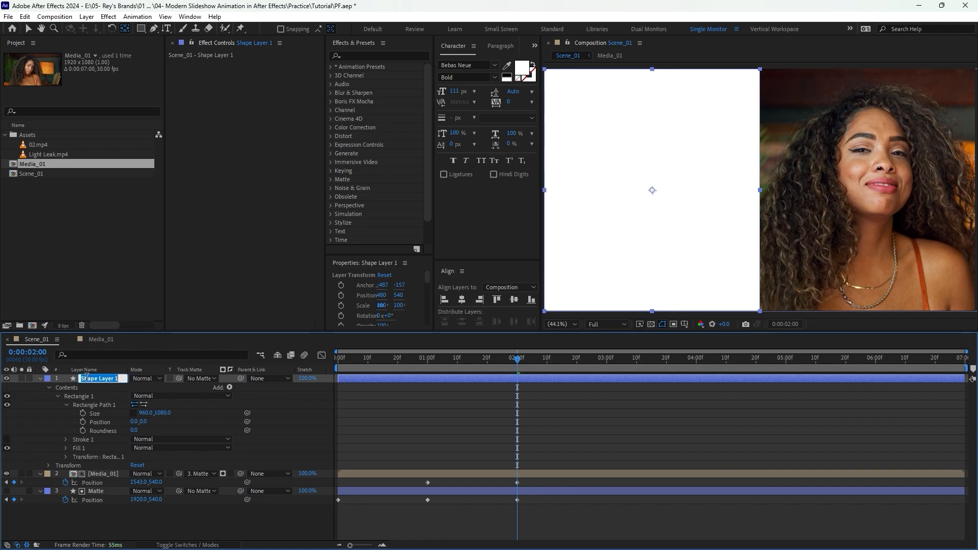
pyautogui.write('Shape')
pyautogui.press('Return')
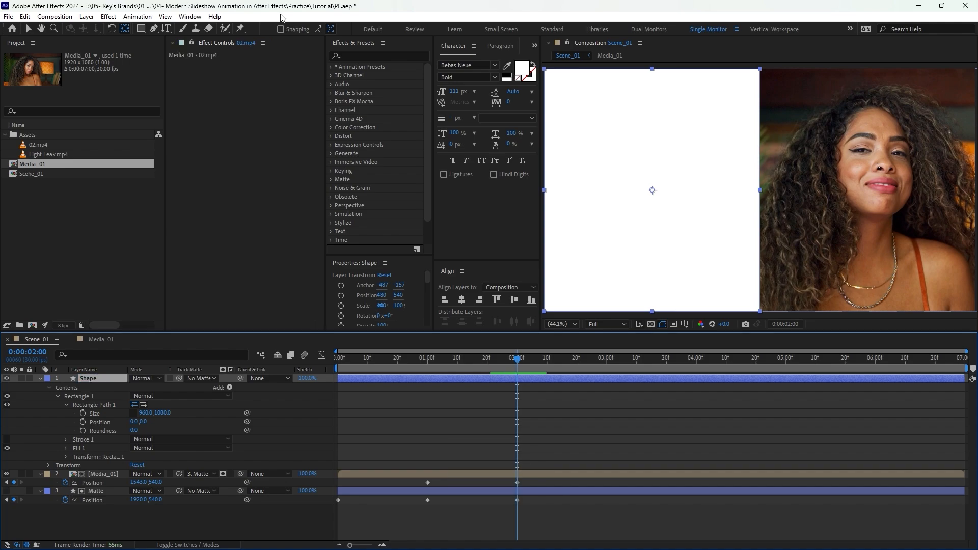
pyautogui.click(401, 29)
pyautogui.click(455, 360)
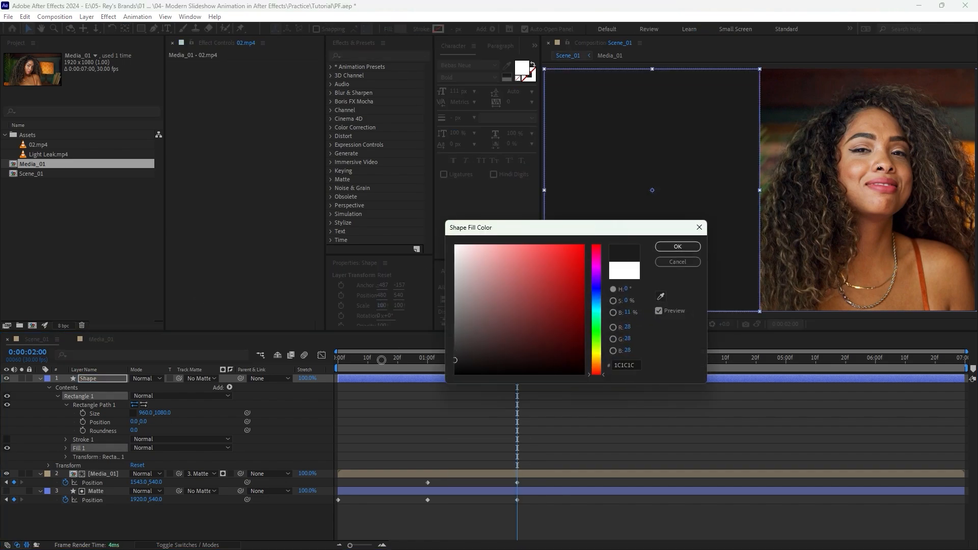
pyautogui.click(677, 247)
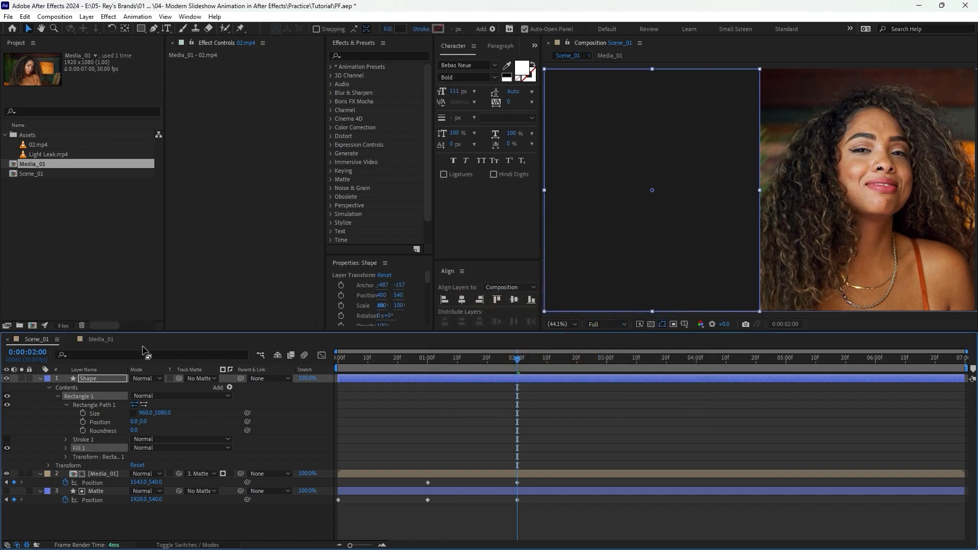
pyautogui.click(39, 377)
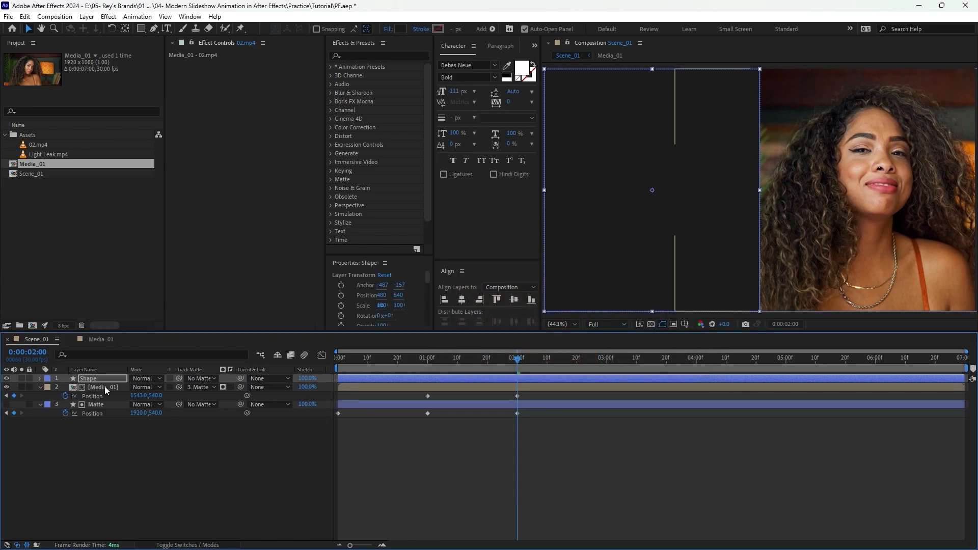
# Step: Animate the Shape layer's Position from beyond the frame's left edge at 0:00:01:00 to its aligned place at 0:00:02:00
pyautogui.click(417, 377)
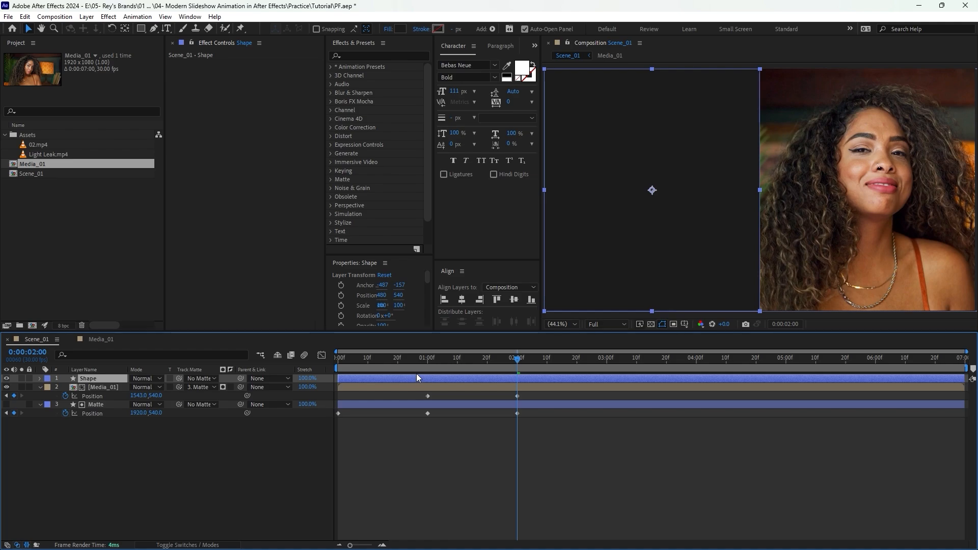
pyautogui.press('p')
pyautogui.moveTo(471, 359); pyautogui.dragTo(518, 397)
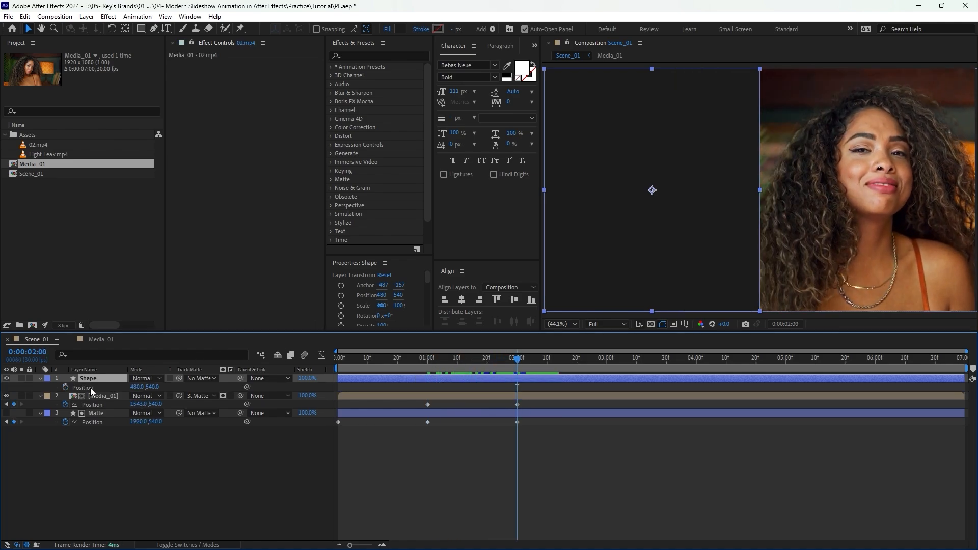
pyautogui.click(66, 387)
pyautogui.moveTo(471, 361); pyautogui.dragTo(426, 390)
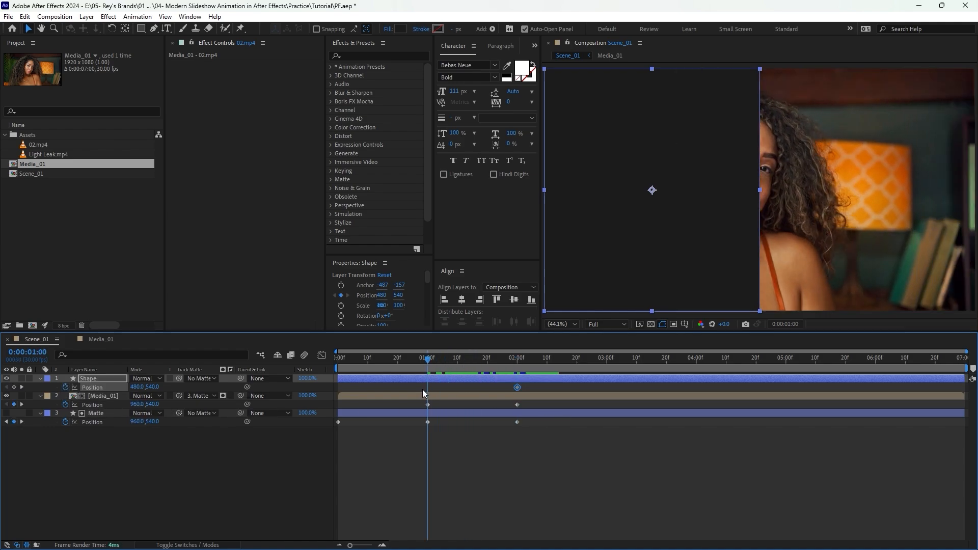
pyautogui.moveTo(729, 208); pyautogui.dragTo(530, 227)
# Step: Apply Easy Ease to all Position keyframes of the Shape, Media_01 and Matte layers
pyautogui.moveTo(529, 386); pyautogui.dragTo(328, 446)
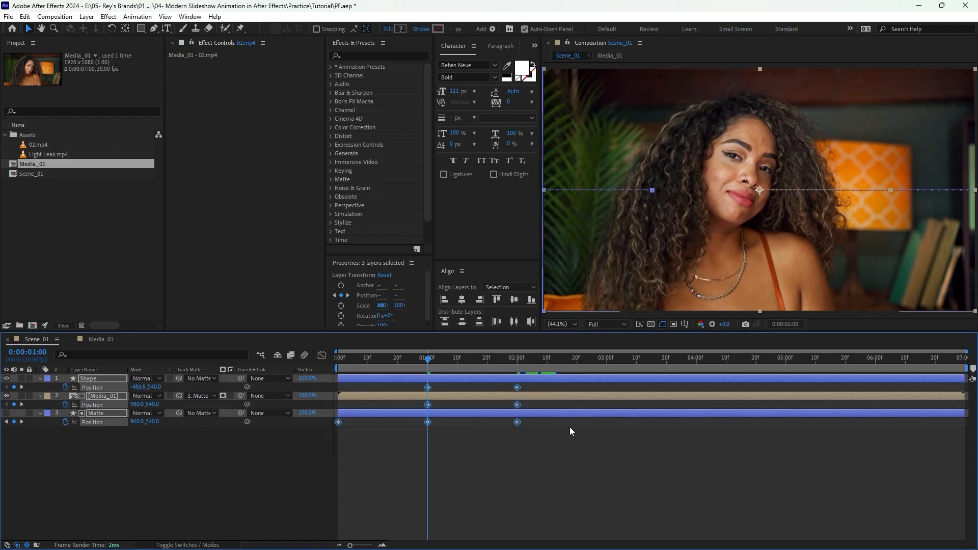
pyautogui.rightClick(516, 422)
pyautogui.moveTo(560, 413)
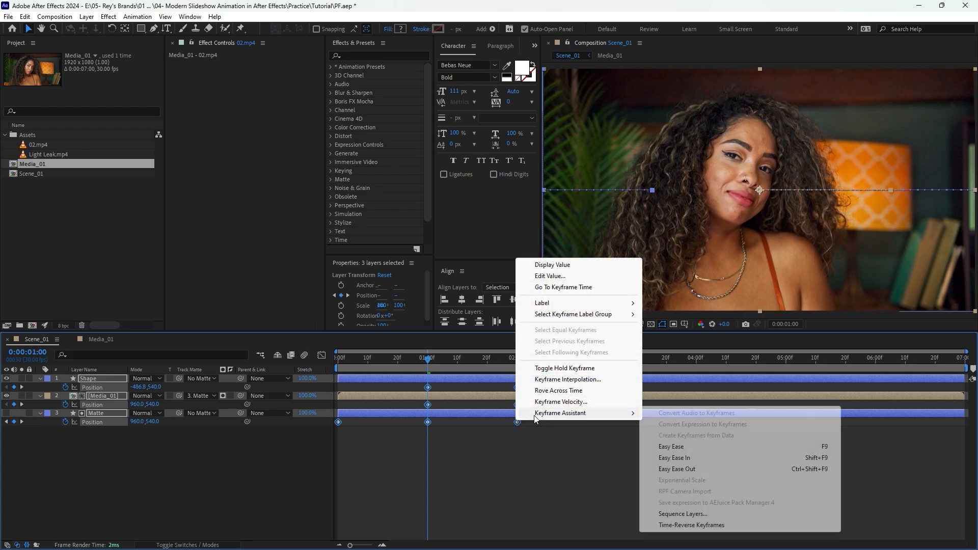
pyautogui.click(671, 447)
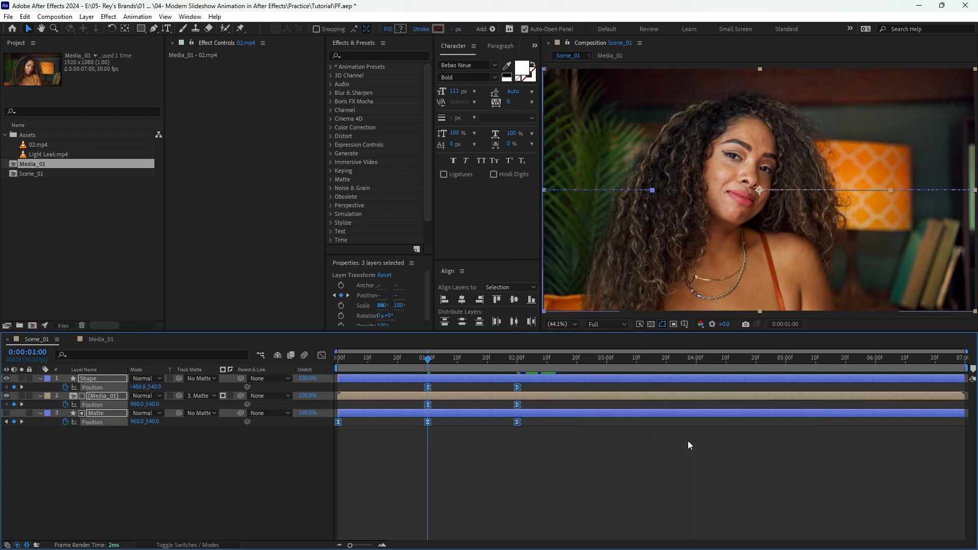
# Step: In the speed graph, extend the influence of all Position keyframes so each move has a sharp speed peak at its midpoint
pyautogui.click(321, 355)
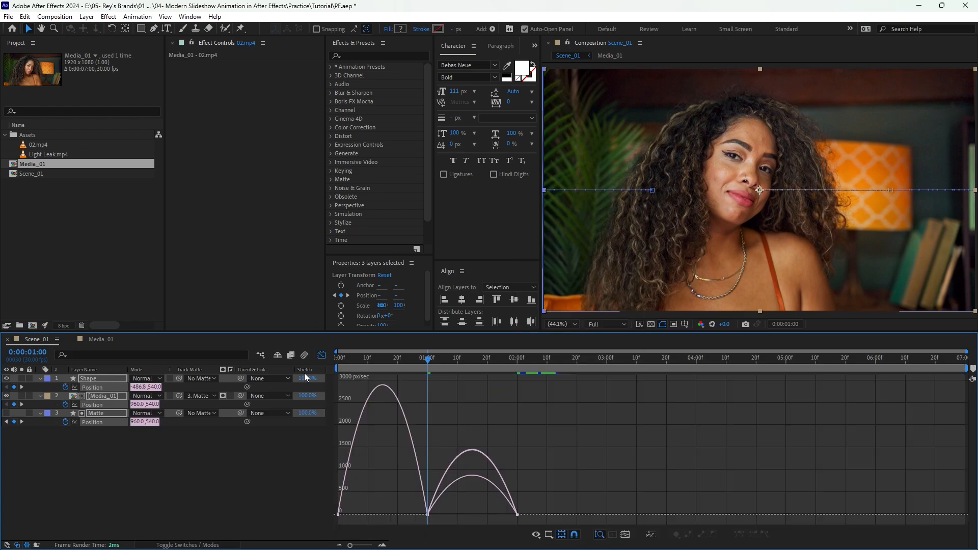
pyautogui.rightClick(533, 421)
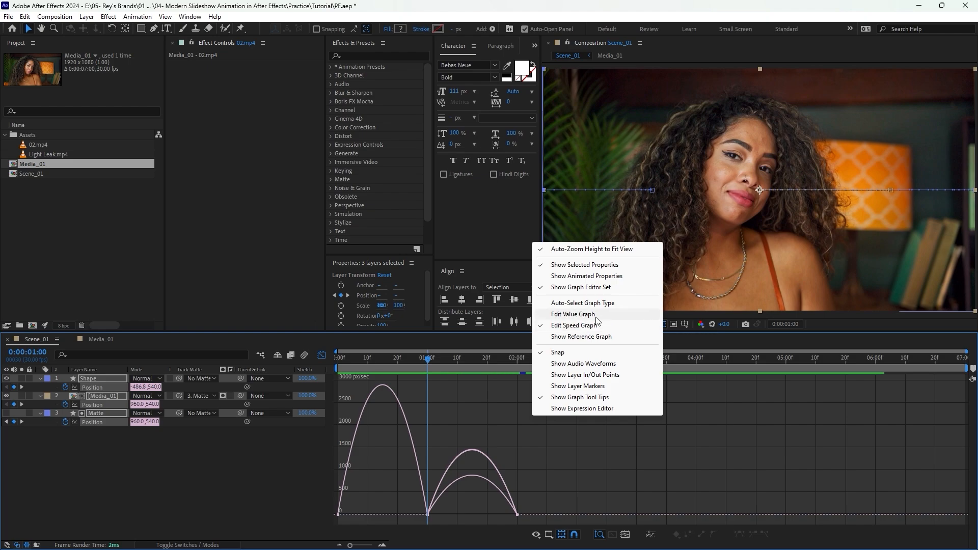
pyautogui.moveTo(535, 484); pyautogui.dragTo(397, 521)
pyautogui.moveTo(443, 511); pyautogui.dragTo(472, 511)
pyautogui.moveTo(412, 514); pyautogui.dragTo(383, 514)
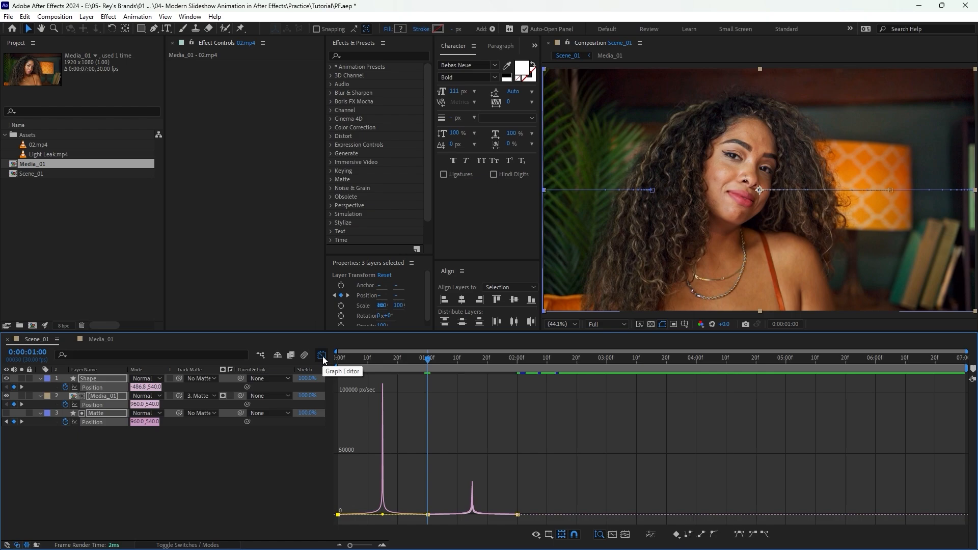
pyautogui.click(321, 355)
# Step: Preview the Scene_01 animation from the start and shorten the work area to end at about 0:00:04:00
pyautogui.press('Home')
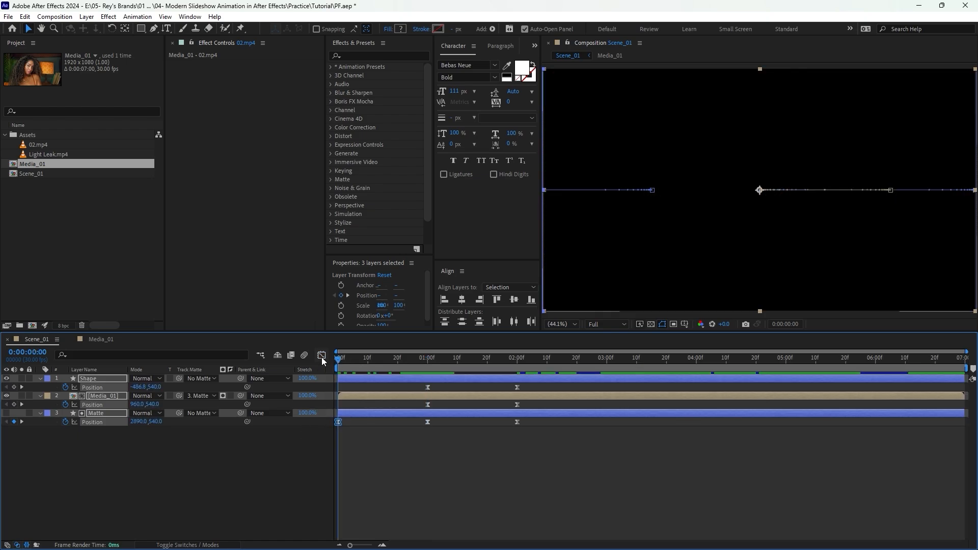
pyautogui.press('space')
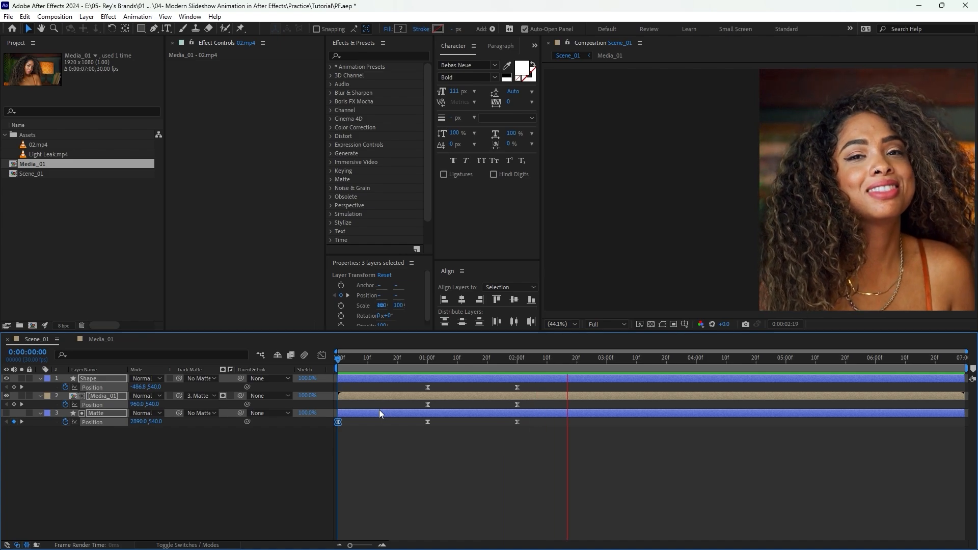
pyautogui.press('space')
pyautogui.click(677, 369)
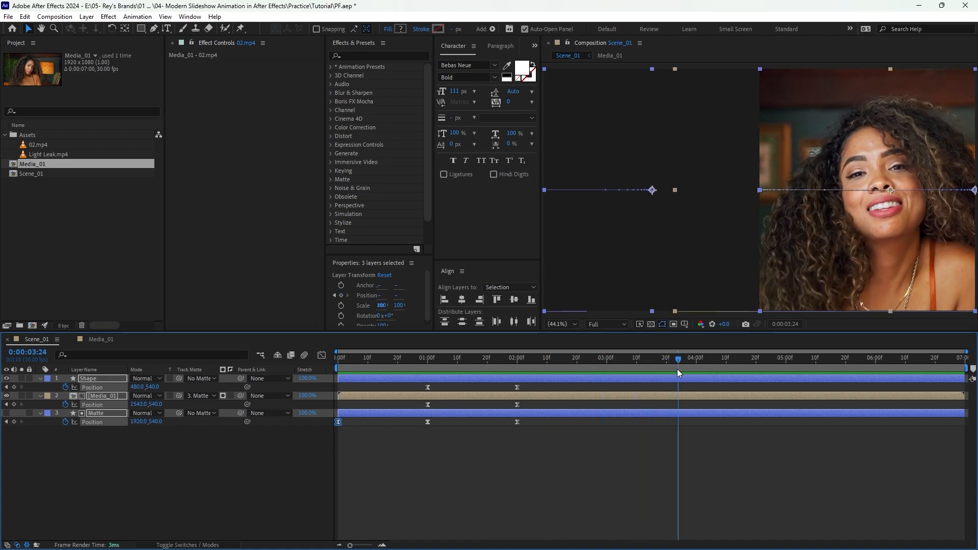
pyautogui.moveTo(677, 369); pyautogui.dragTo(697, 373)
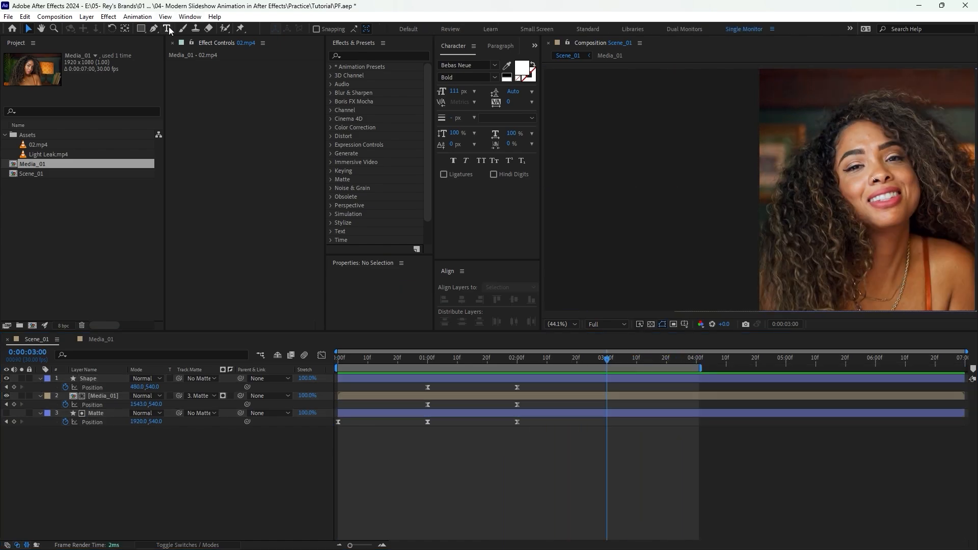
# Step: Show the title/action safe guides and add a text layer reading "Modern" in the upper part of the dark panel
pyautogui.click(168, 29)
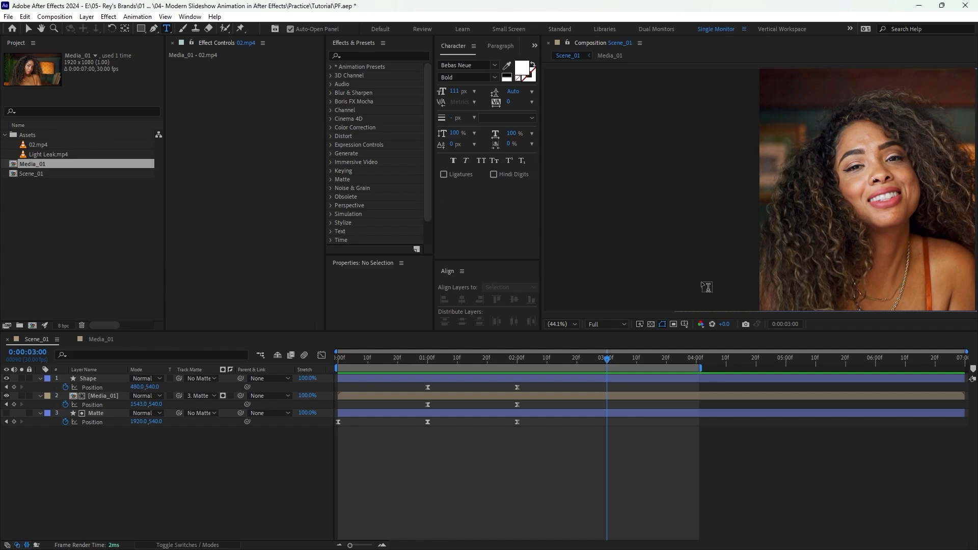
pyautogui.click(683, 325)
pyautogui.click(730, 337)
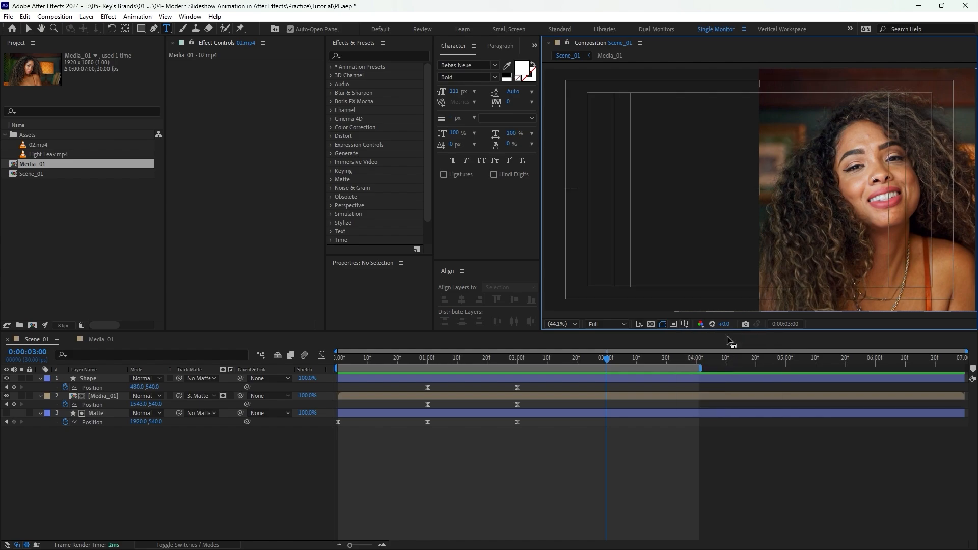
pyautogui.click(600, 126)
pyautogui.press('capslock')
pyautogui.press('capslock')
pyautogui.write('Modern')
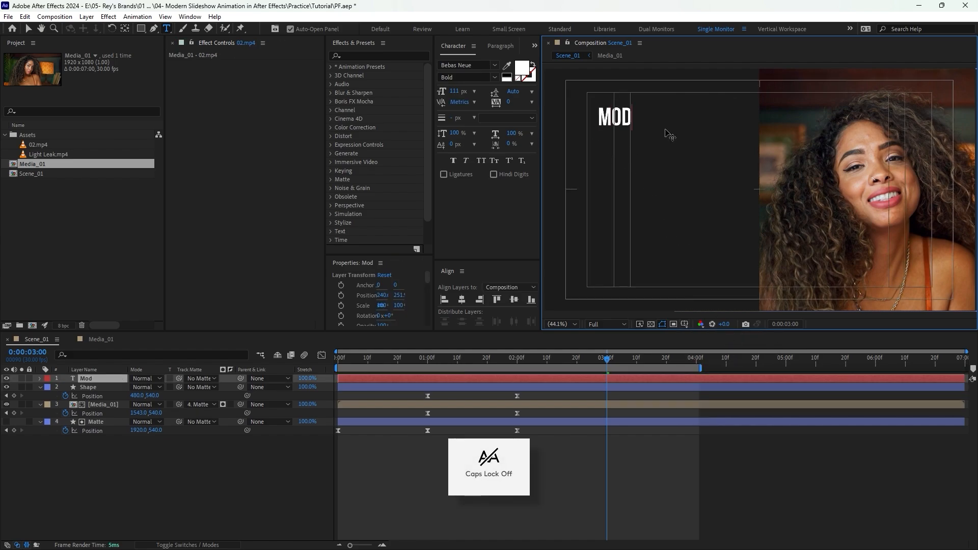
# Step: Set the "Modern" text to Bebas Neue Bold at 160 px
pyautogui.click(475, 65)
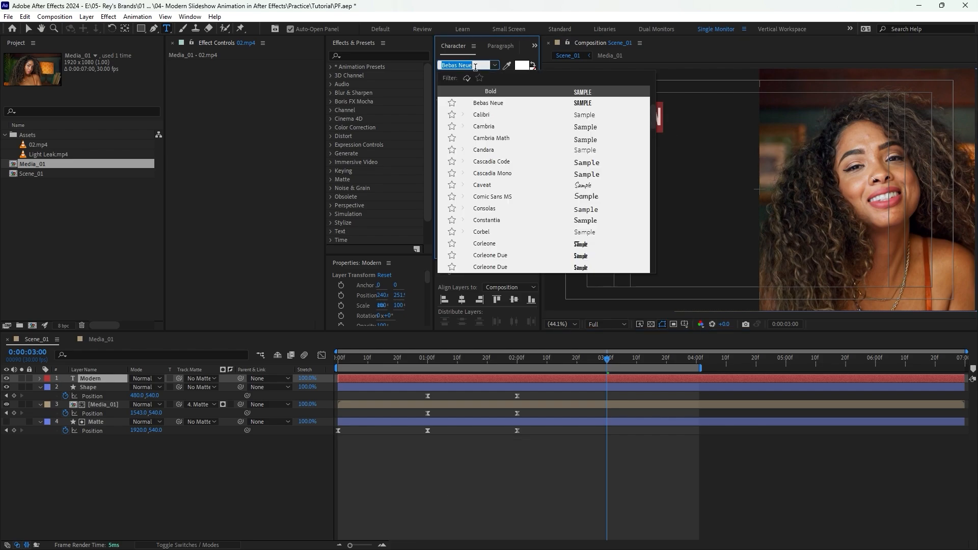
pyautogui.write('beb')
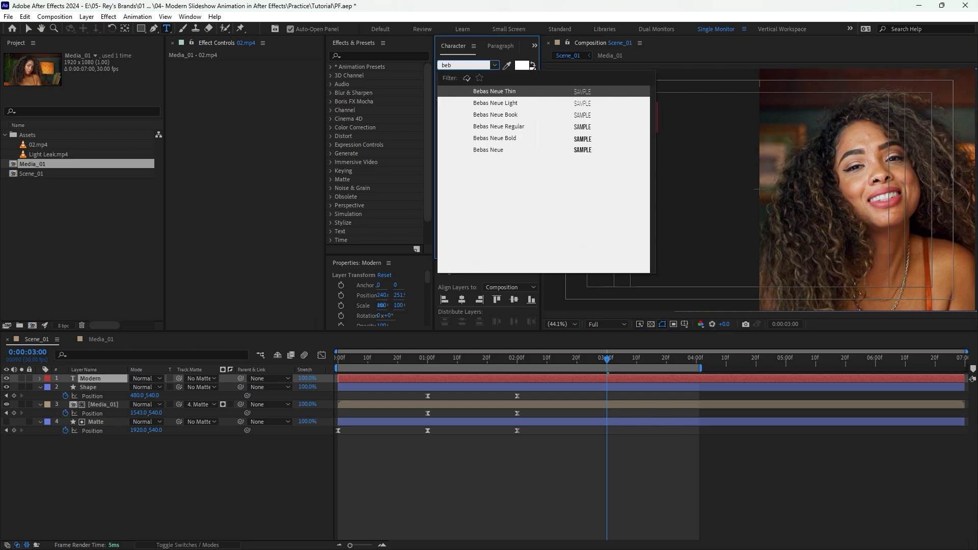
pyautogui.click(518, 136)
pyautogui.click(28, 29)
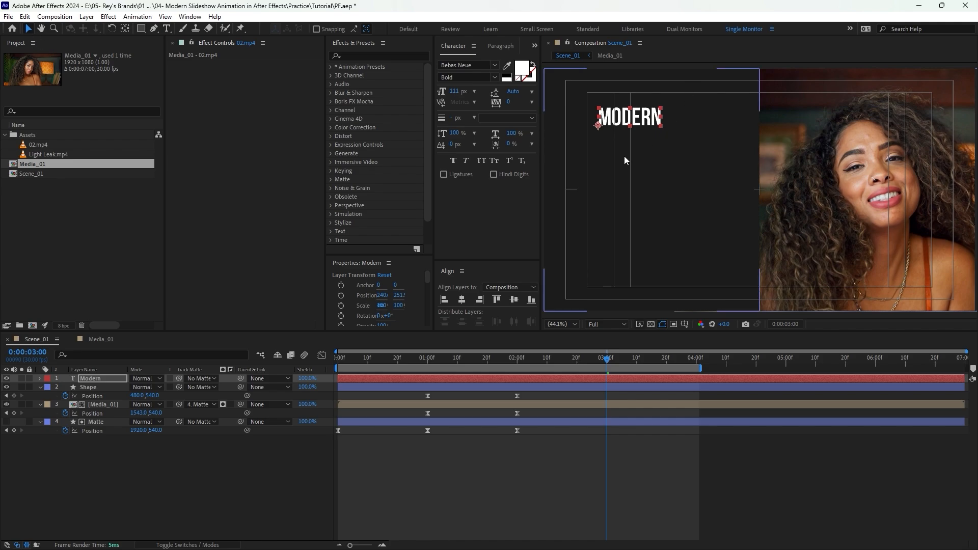
pyautogui.click(455, 92)
pyautogui.write('160')
pyautogui.press('Return')
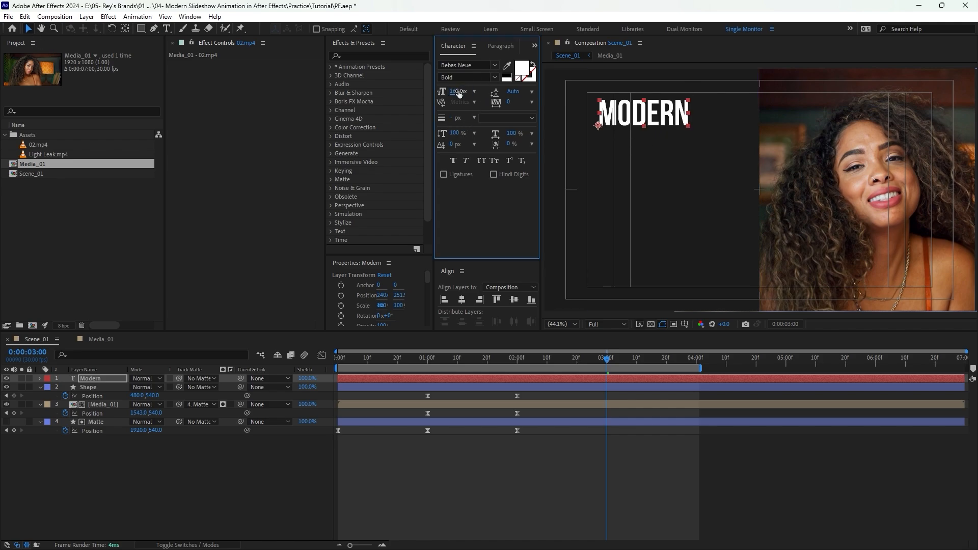
# Step: Move the "Modern" title toward the panel's upper-left corner, to a position of about 151, 218
pyautogui.moveTo(631, 120); pyautogui.dragTo(584, 82)
pyautogui.hotkey('shift', 'Left')
pyautogui.hotkey('shift', 'Left')
pyautogui.hotkey('shift', 'Left')
pyautogui.hotkey('shift', 'Left')
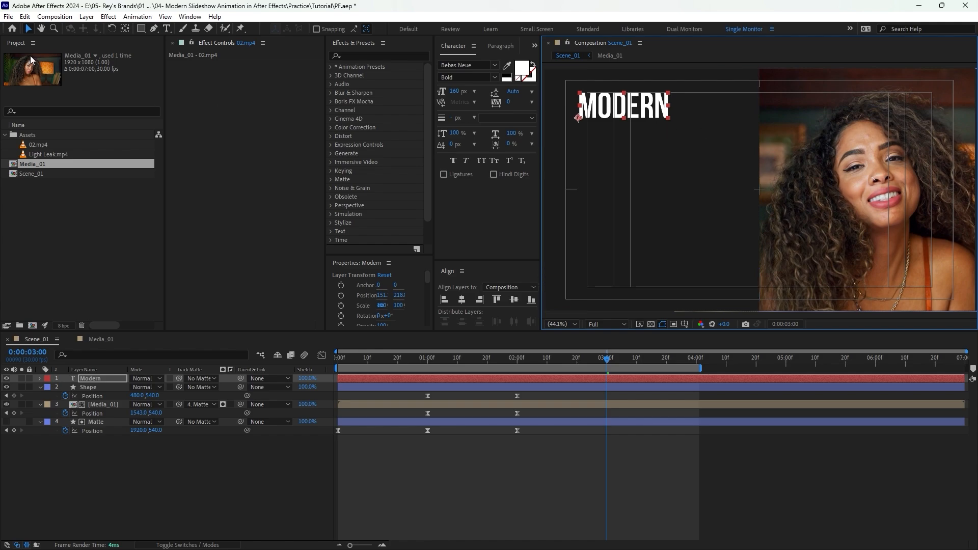
# Step: Duplicate the "Modern" title, place the copy directly below at about Y 348, and change its text to "Slideshow"
pyautogui.click(25, 16)
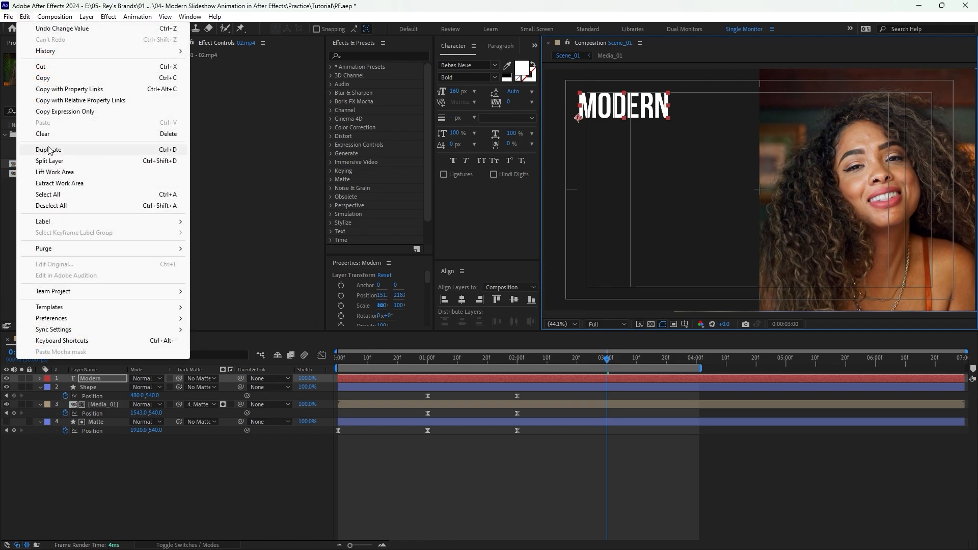
pyautogui.click(48, 150)
pyautogui.moveTo(650, 107); pyautogui.dragTo(640, 141)
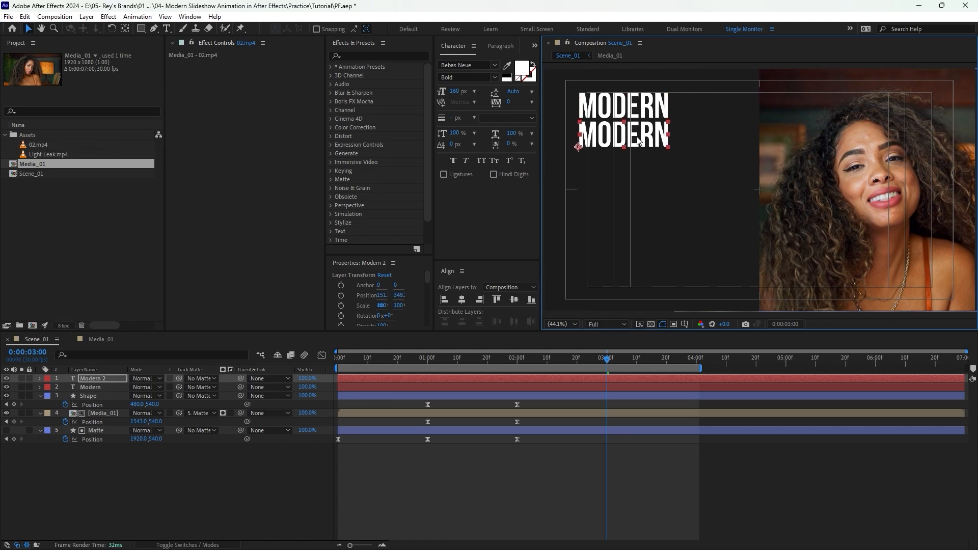
pyautogui.doubleClick(639, 141)
pyautogui.press('capslock')
pyautogui.write('S')
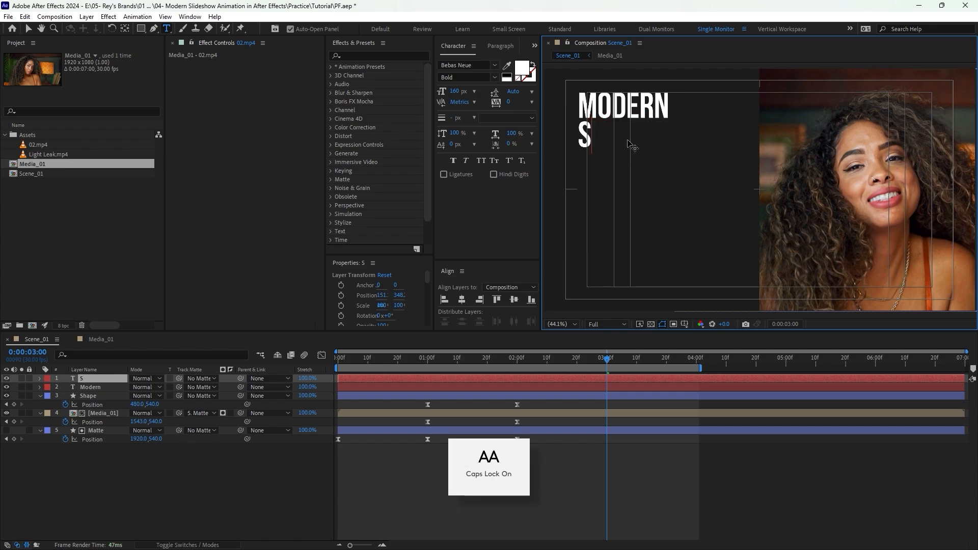
pyautogui.press('capslock')
pyautogui.write('lideshow')
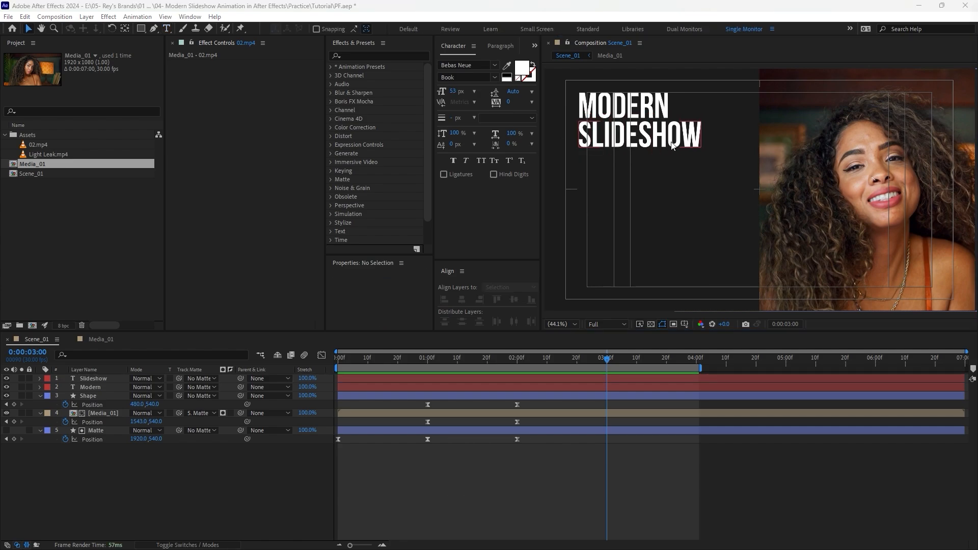
# Step: Duplicate the "Slideshow" title, place the copy directly below at about Y 482, and change its text to "Animation"
pyautogui.click(673, 146)
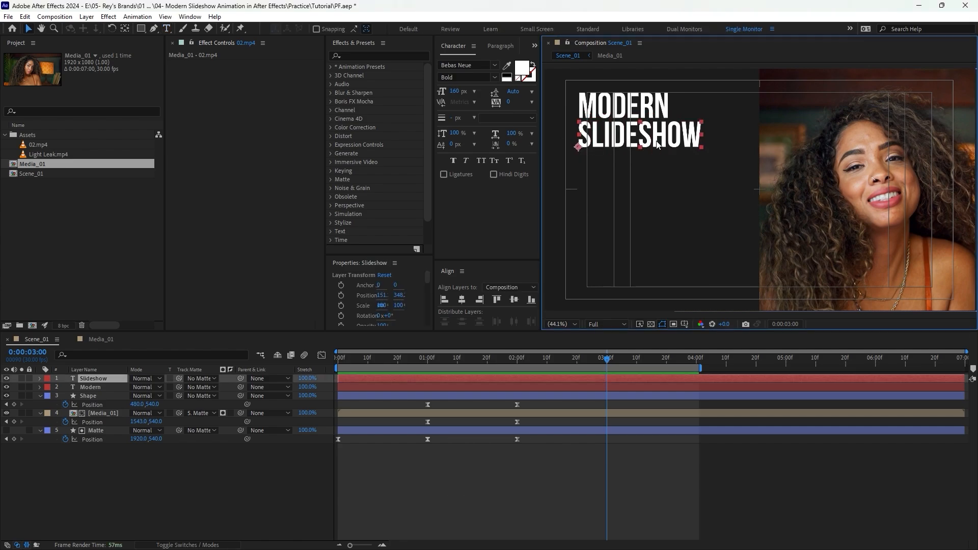
pyautogui.click(24, 17)
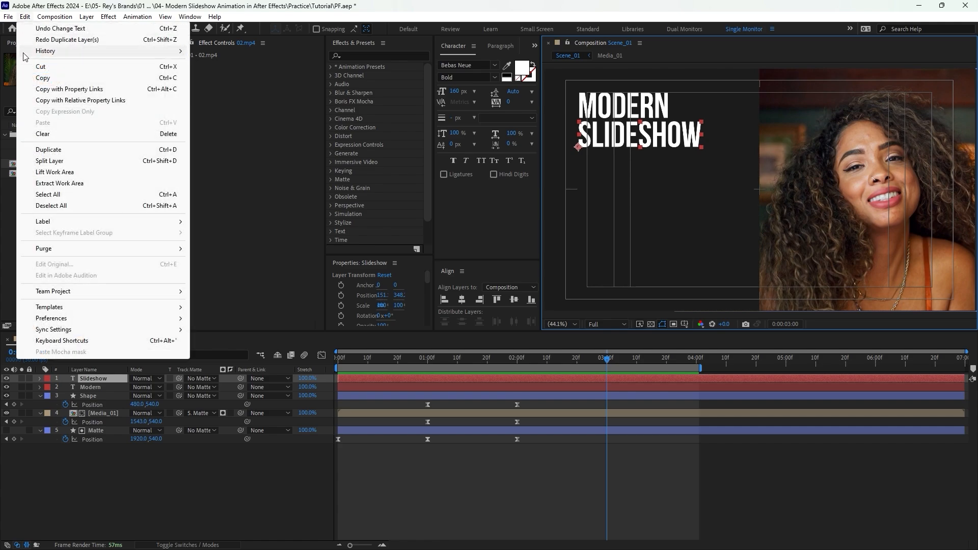
pyautogui.click(49, 148)
pyautogui.moveTo(671, 145); pyautogui.dragTo(671, 174)
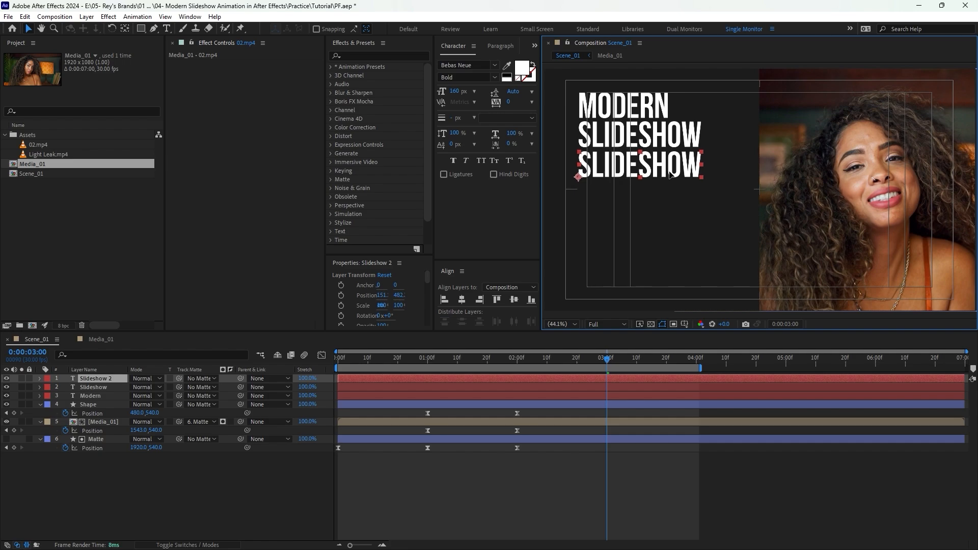
pyautogui.doubleClick(672, 174)
pyautogui.press('capslock')
pyautogui.write('A')
pyautogui.press('capslock')
pyautogui.write('nimation')
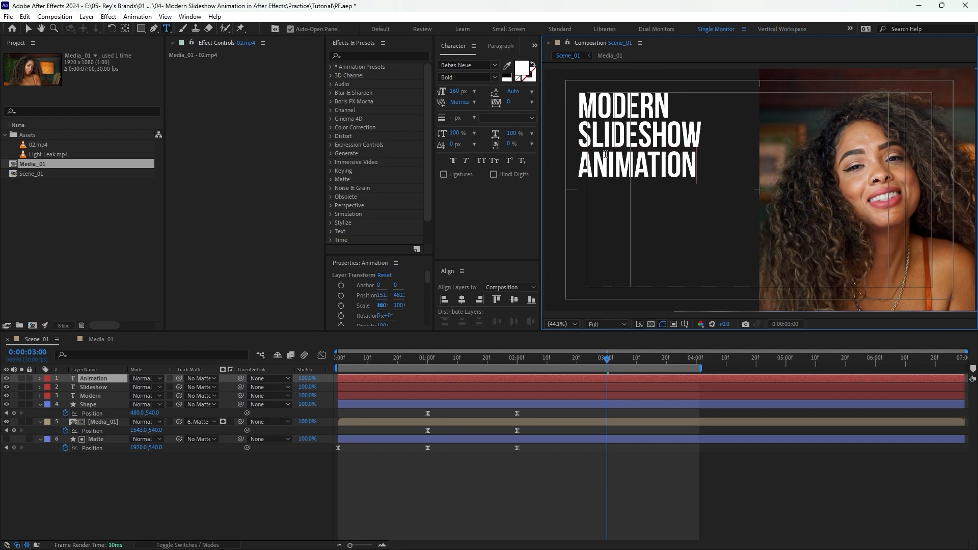
# Step: Left-align the Animation, Slideshow and Modern text layers with each other
pyautogui.click(28, 29)
pyautogui.keyDown('ctrl'); pyautogui.click(94, 387); pyautogui.keyUp('ctrl')
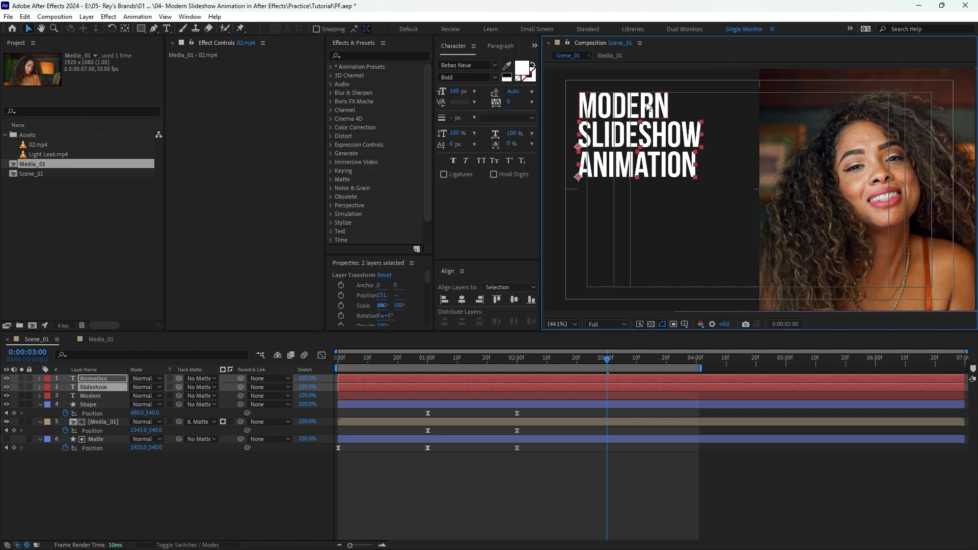
pyautogui.keyDown('ctrl'); pyautogui.click(90, 396); pyautogui.keyUp('ctrl')
pyautogui.click(443, 299)
pyautogui.click(367, 484)
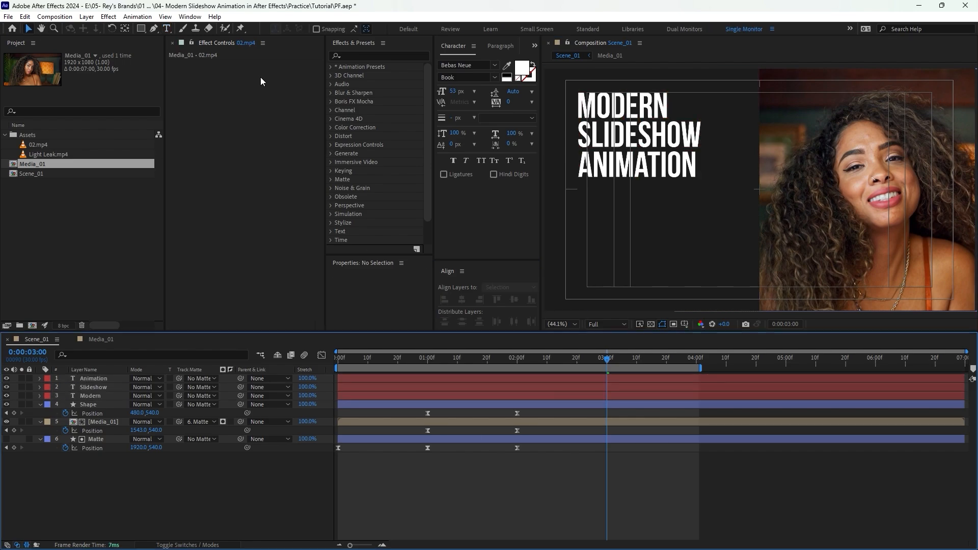
# Step: Add a text line reading "Like & share for more videos" near the bottom of the dark panel, at about Y 955
pyautogui.click(166, 29)
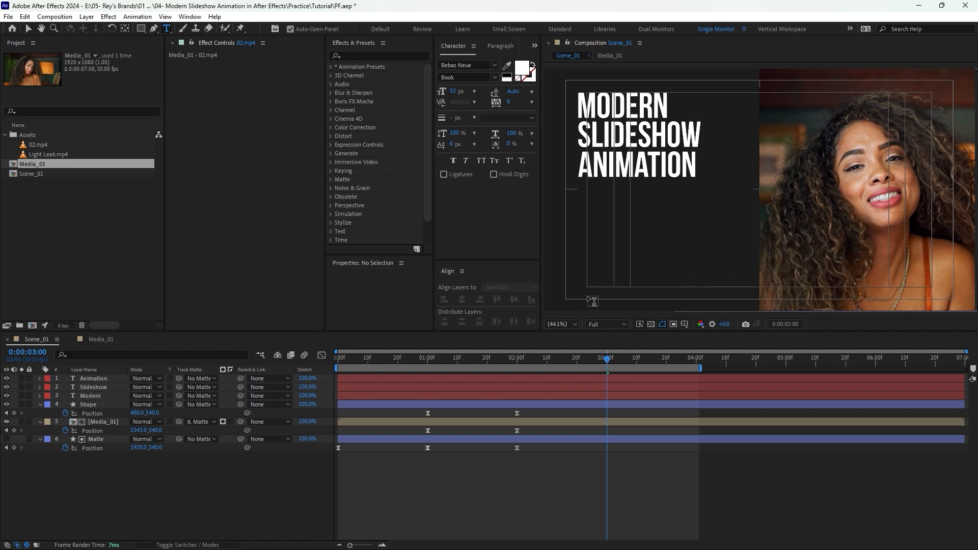
pyautogui.click(584, 262)
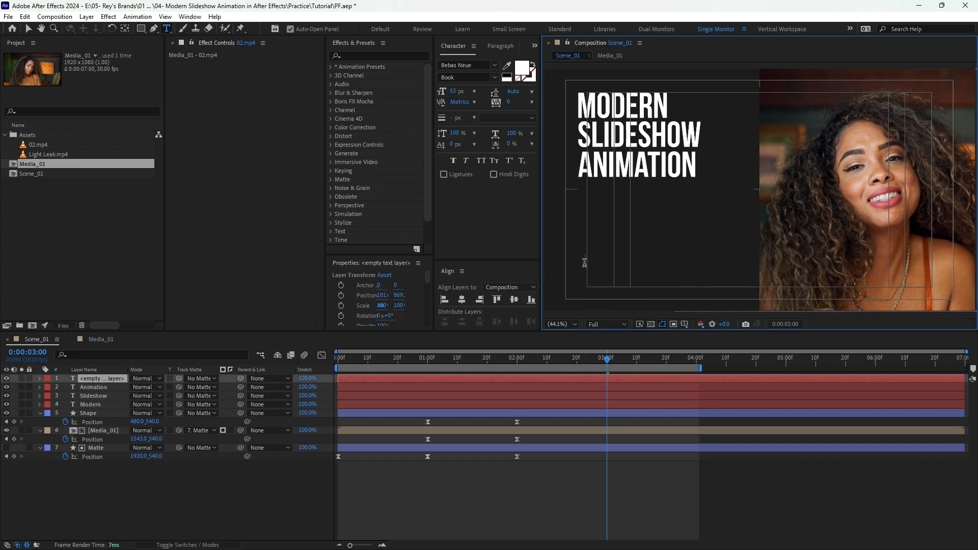
pyautogui.write('L')
pyautogui.press('capslock')
pyautogui.write('kik')
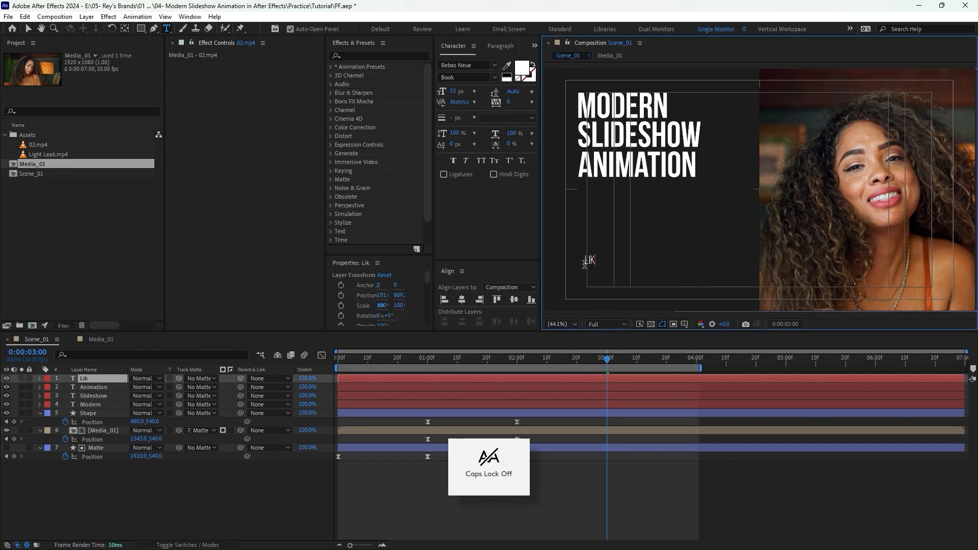
pyautogui.write('e & shar')
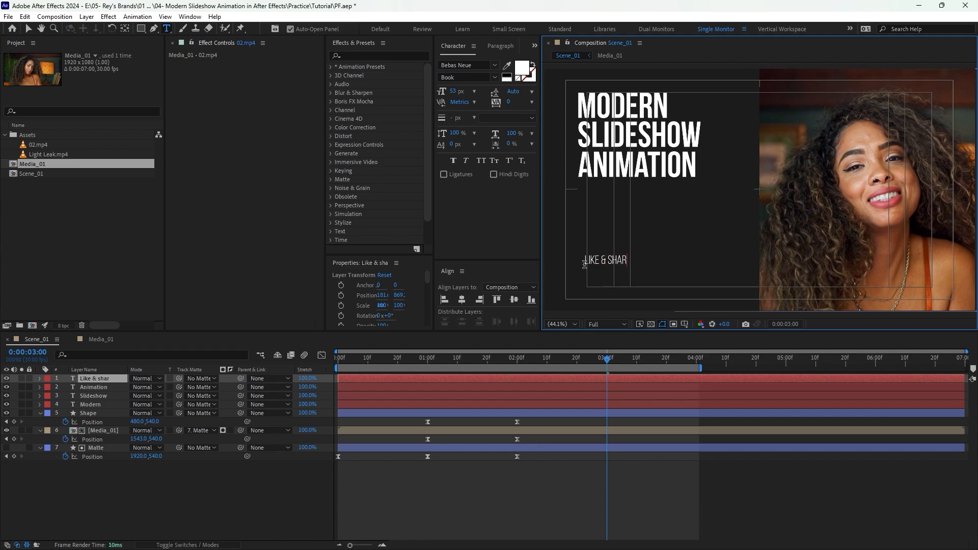
pyautogui.write('e for more videos')
pyautogui.hotkey('ctrl', 'a')
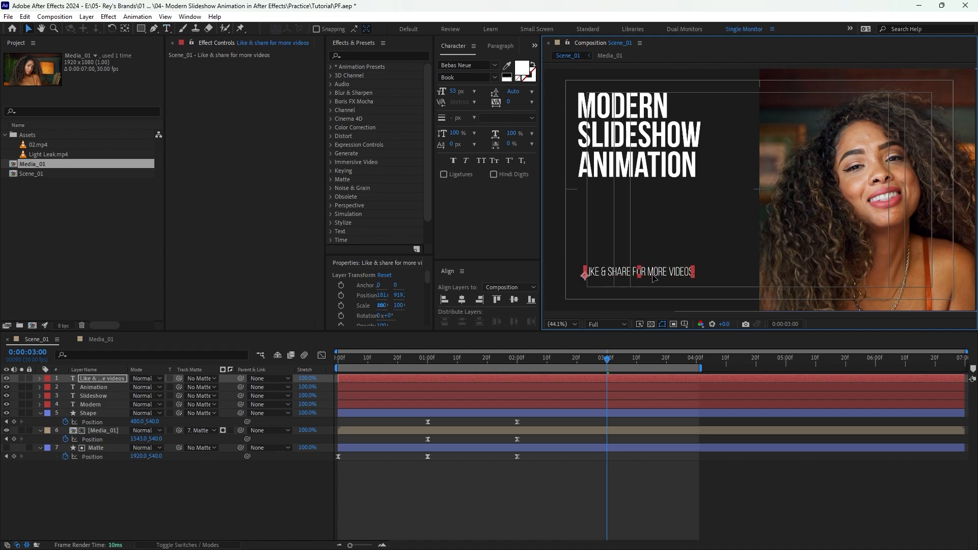
pyautogui.moveTo(654, 278); pyautogui.dragTo(653, 285)
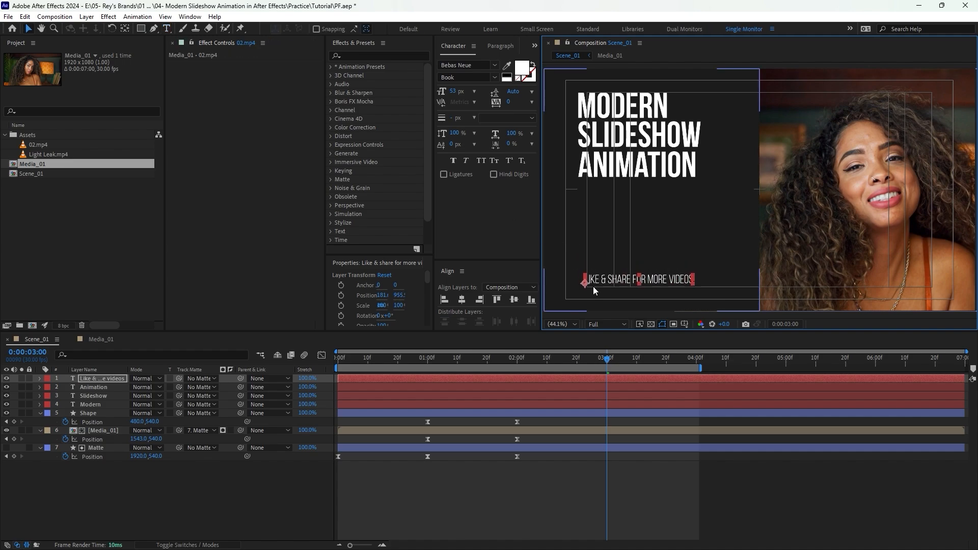
# Step: Left-align the "Like & share for more videos" line with the three title layers
pyautogui.click(543, 406)
pyautogui.keyDown('shift'); pyautogui.click(552, 383); pyautogui.keyUp('shift')
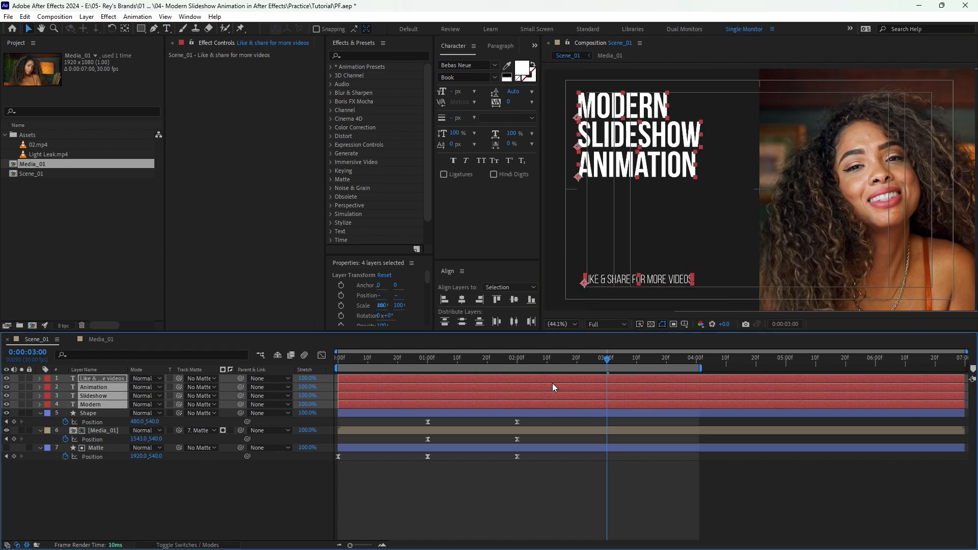
pyautogui.click(441, 300)
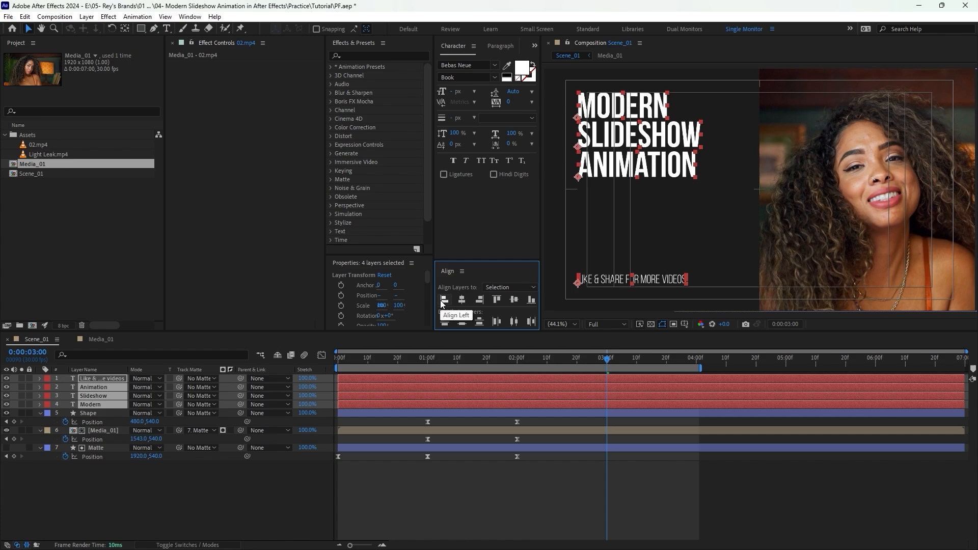
pyautogui.click(573, 472)
# Step: Duplicate the "Like & share for more videos" line, move the copy up to about Y 719, and change its text to "SUBSCRIBE"
pyautogui.click(634, 280)
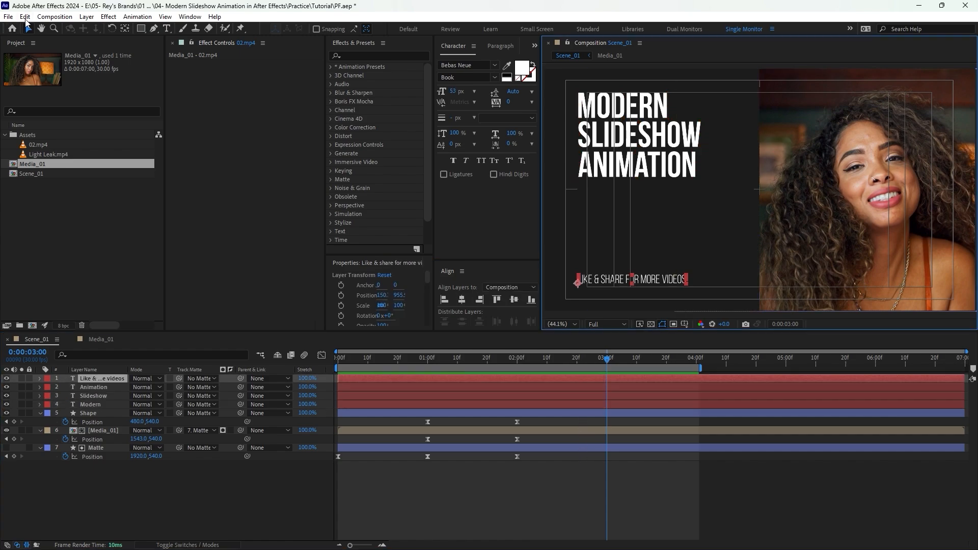
pyautogui.click(24, 16)
pyautogui.click(74, 150)
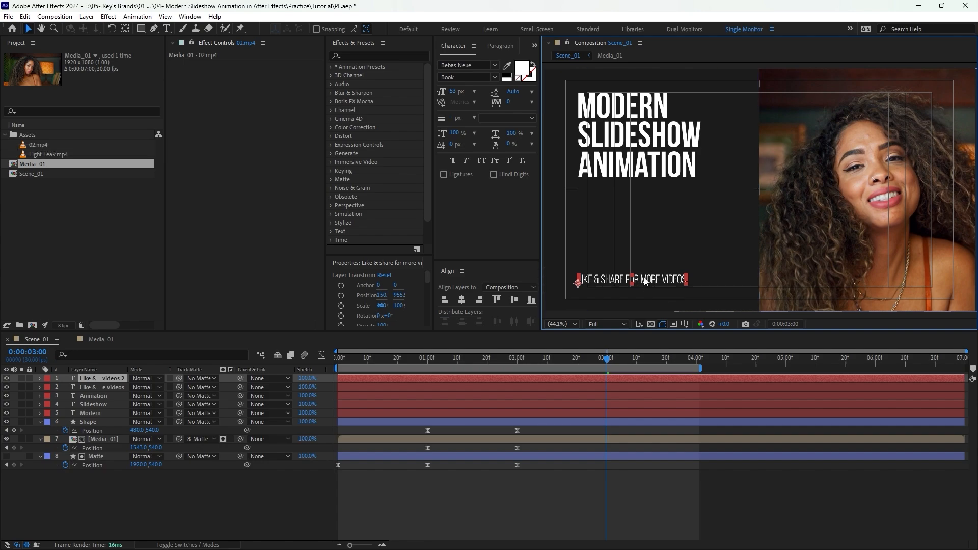
pyautogui.moveTo(648, 279); pyautogui.dragTo(648, 226)
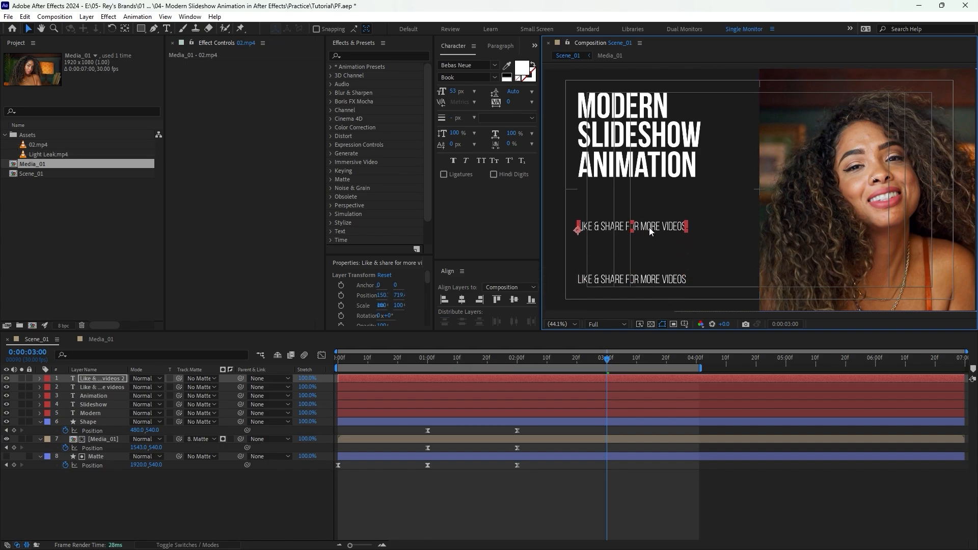
pyautogui.click(660, 224)
pyautogui.doubleClick(657, 227)
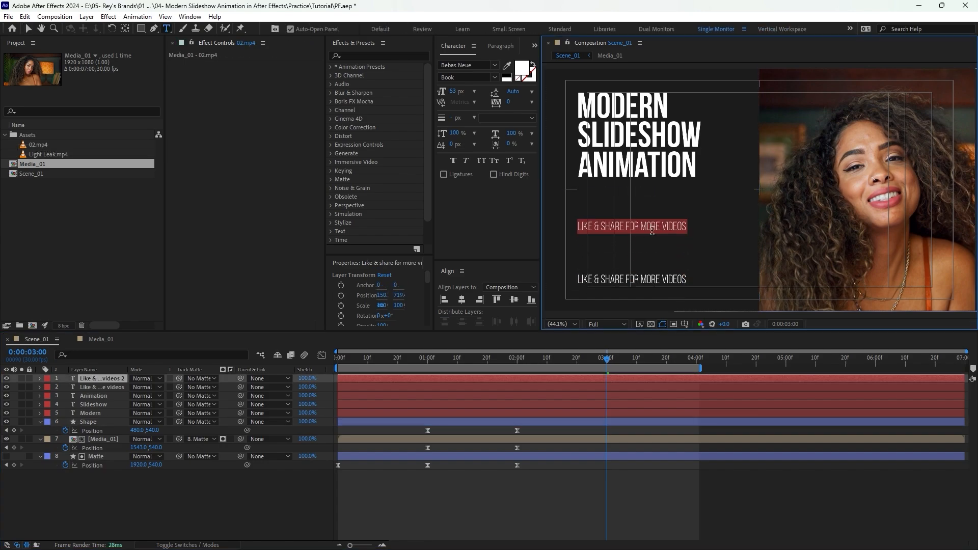
pyautogui.write('SUBSC')
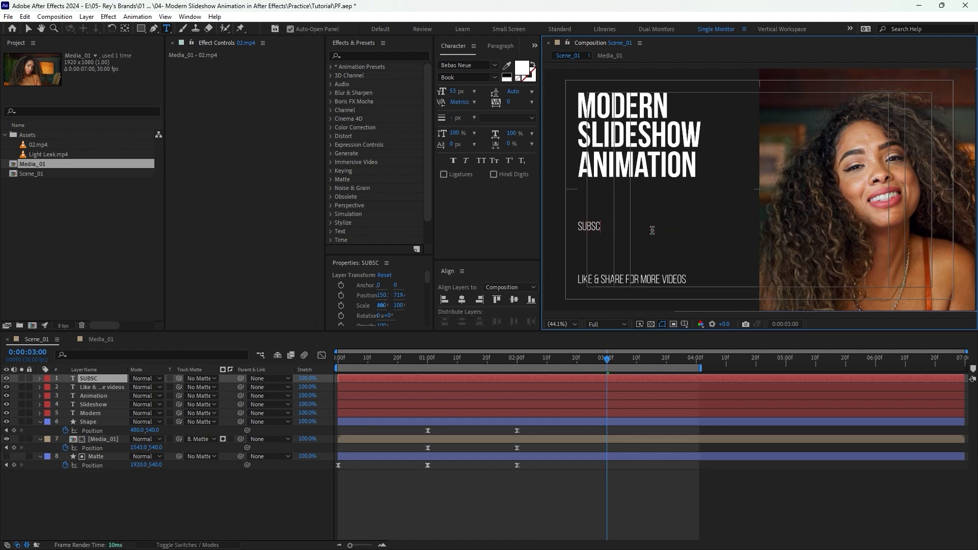
pyautogui.write('RIBE')
# Step: Set the "SUBSCRIBE" text to the Bold style at 72 px
pyautogui.click(29, 29)
pyautogui.click(493, 77)
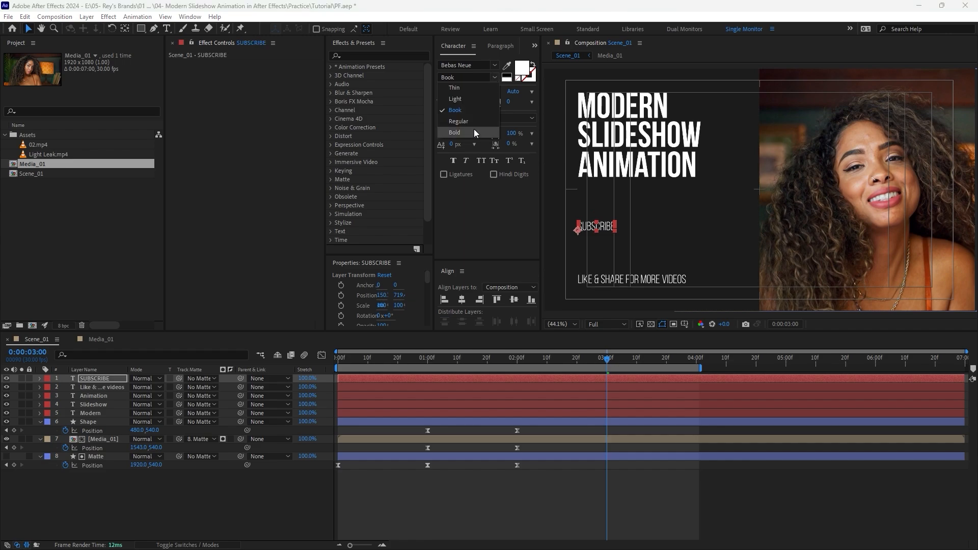
pyautogui.click(474, 132)
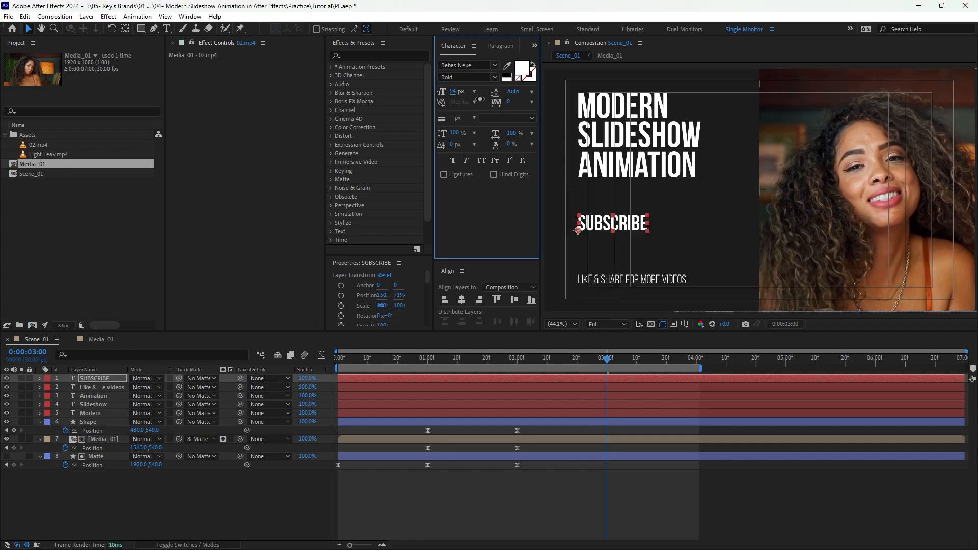
pyautogui.moveTo(479, 99); pyautogui.dragTo(451, 97)
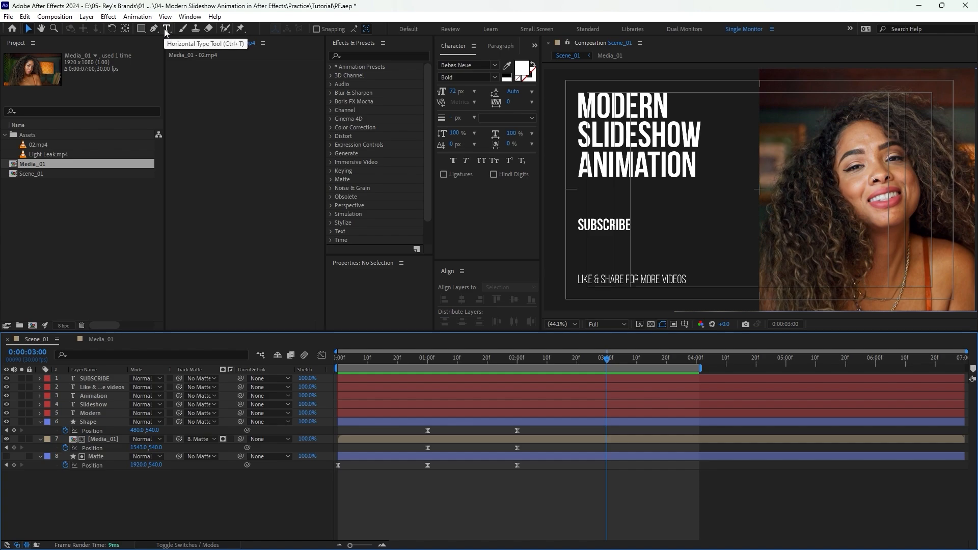
# Step: Add a vertical text line reading "Creative" on the boundary between the dark panel and the photo, at about X 946
pyautogui.moveTo(166, 31); pyautogui.dragTo(204, 39)
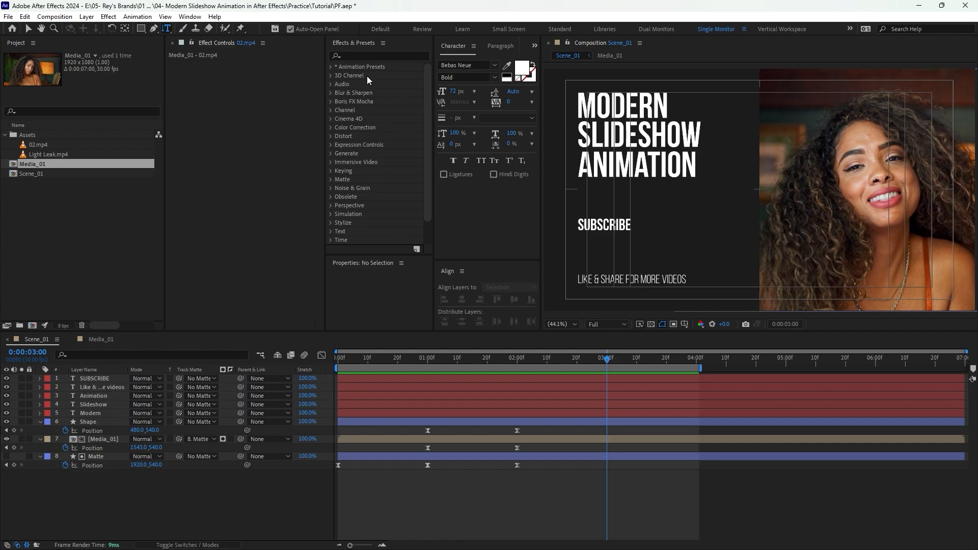
pyautogui.click(764, 99)
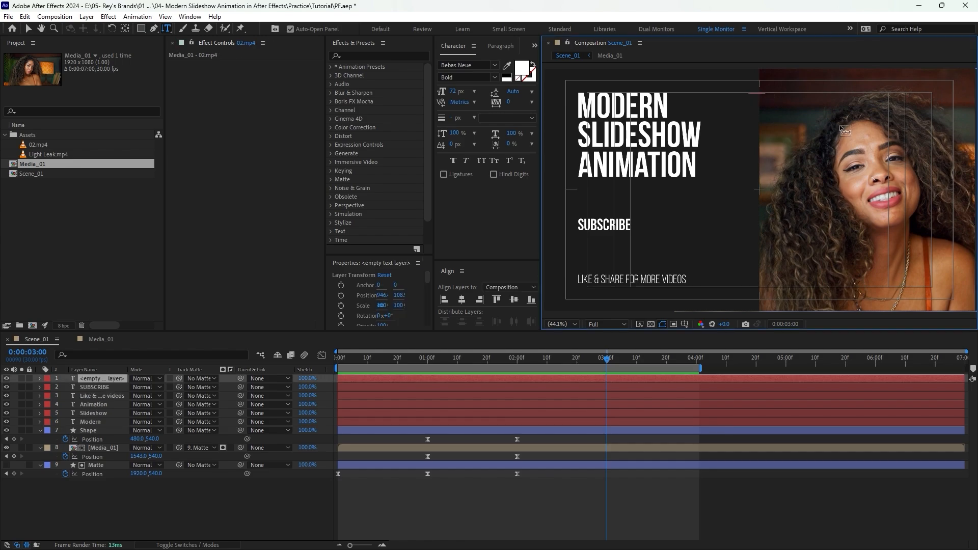
pyautogui.press('capslock')
pyautogui.press('capslock')
pyautogui.write('Crea')
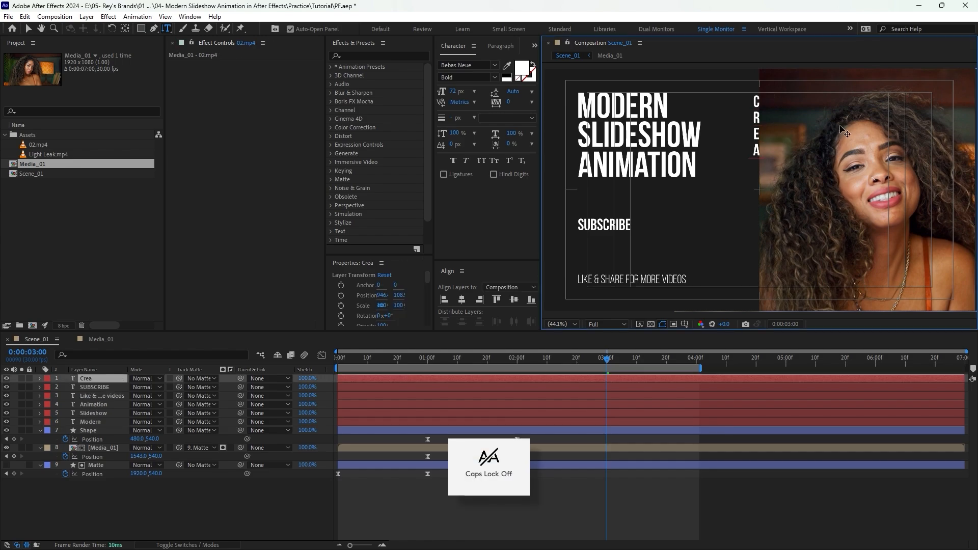
pyautogui.write('tive')
pyautogui.hotkey('ctrl', 'a')
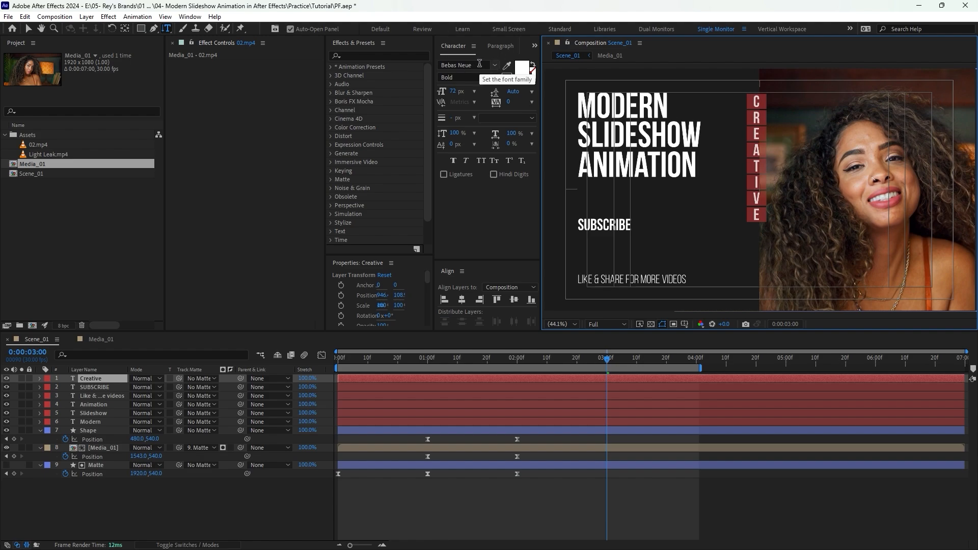
# Step: Set the "Creative" text to 104 px and center it vertically and horizontally in the composition
pyautogui.moveTo(452, 91); pyautogui.dragTo(469, 90)
pyautogui.click(514, 300)
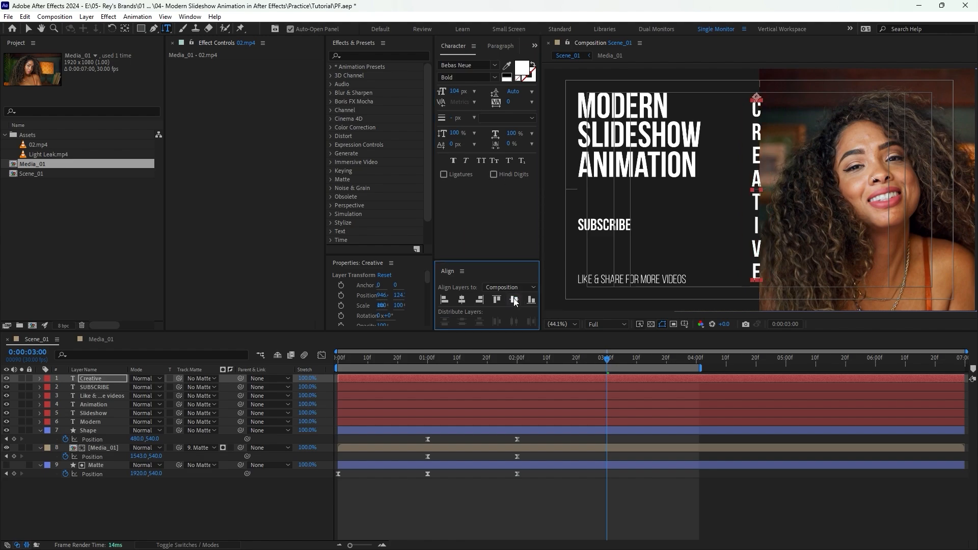
pyautogui.click(462, 300)
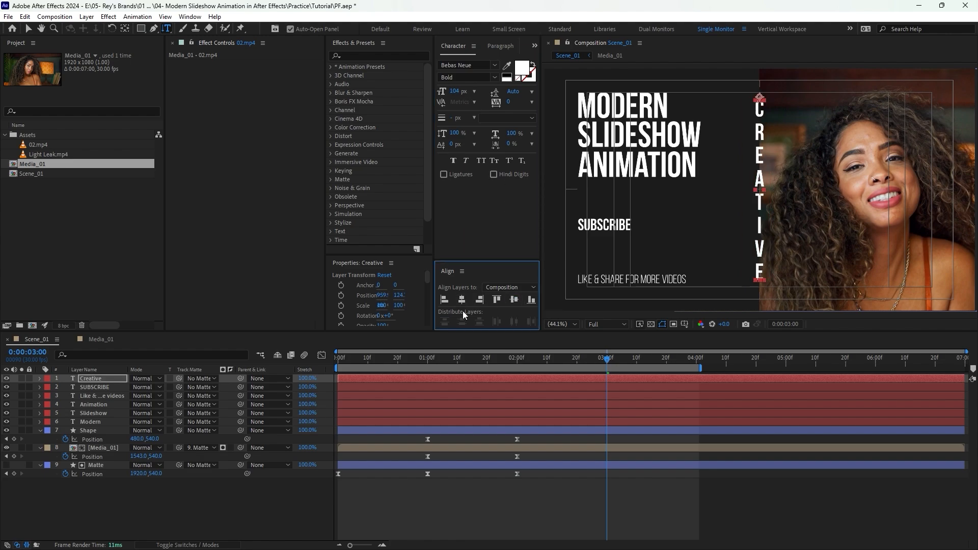
# Step: Collapse the properties of the Shape, Media_01 and Matte layers and shift all six text layers to start at 2 seconds
pyautogui.click(39, 431)
pyautogui.click(40, 439)
pyautogui.click(40, 447)
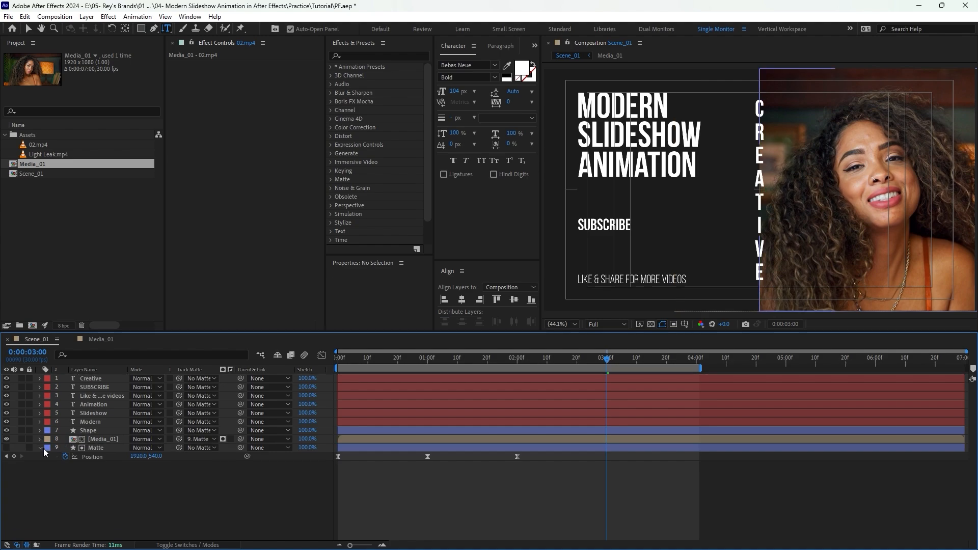
pyautogui.click(585, 380)
pyautogui.keyDown('shift'); pyautogui.click(582, 417); pyautogui.keyUp('shift')
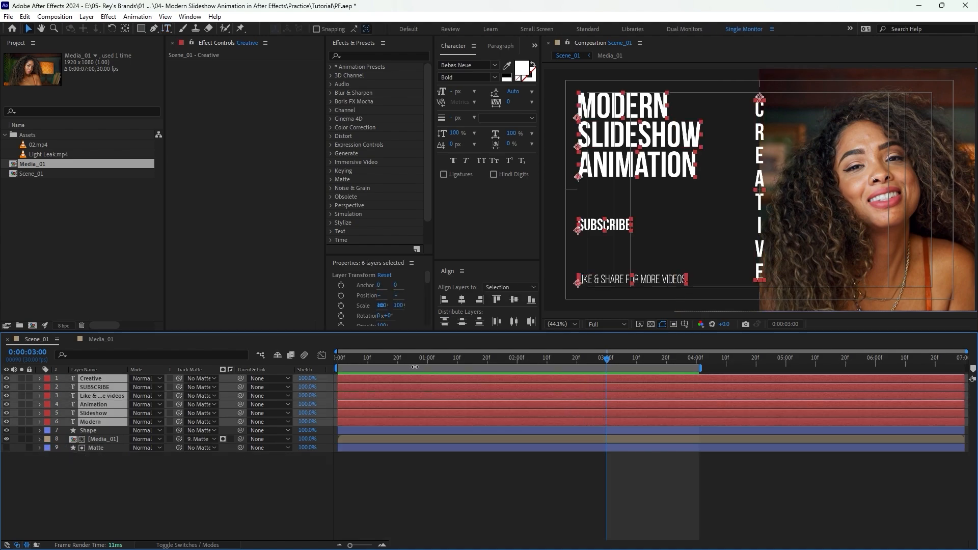
pyautogui.click(517, 362)
pyautogui.moveTo(368, 377); pyautogui.dragTo(541, 391)
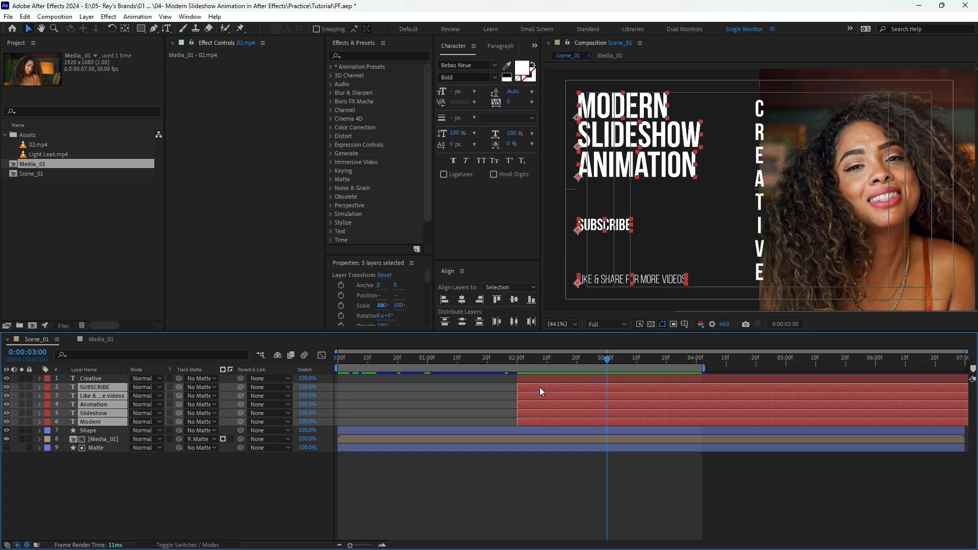
# Step: Add Position and Opacity keyframes at 3 seconds to the five text layers on the dark panel
pyautogui.press('p')
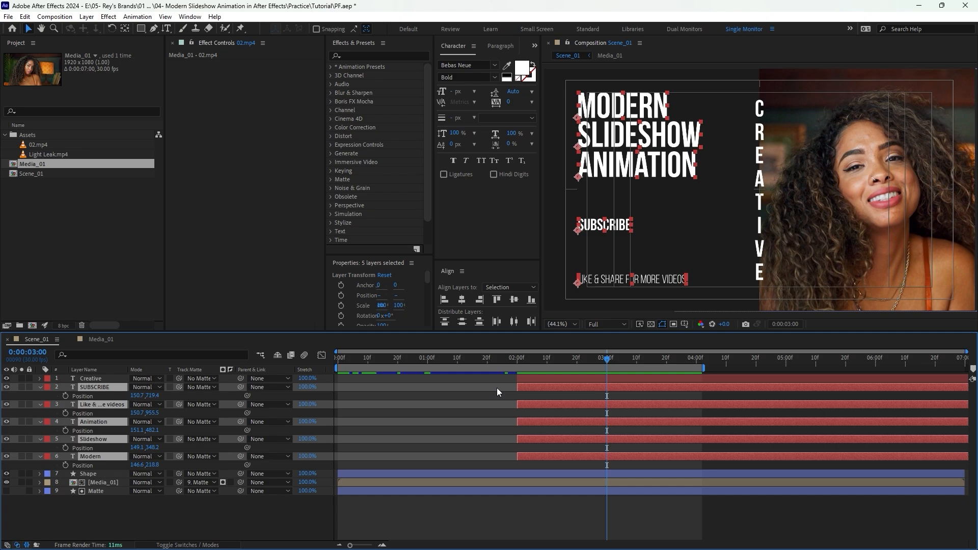
pyautogui.hotkey('shift', 't')
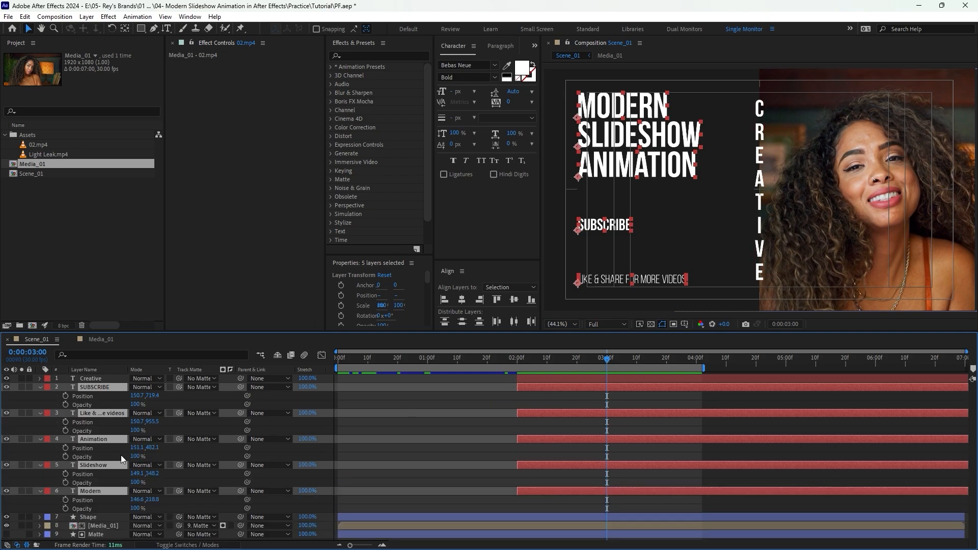
pyautogui.click(65, 396)
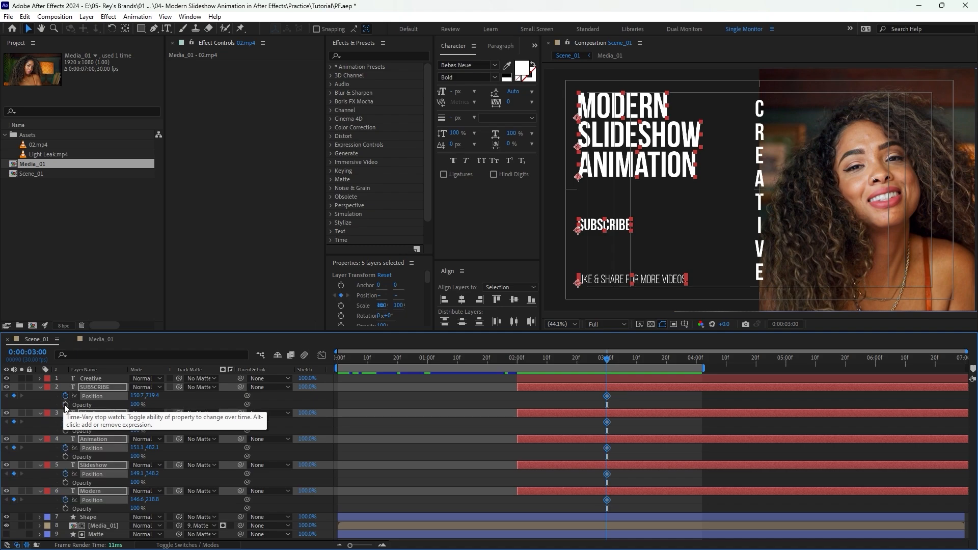
pyautogui.click(65, 405)
# Step: Keyframe the five panel texts about 58 px lower with 0% opacity at 2 seconds, and about 54 px further left at 4 seconds
pyautogui.click(517, 360)
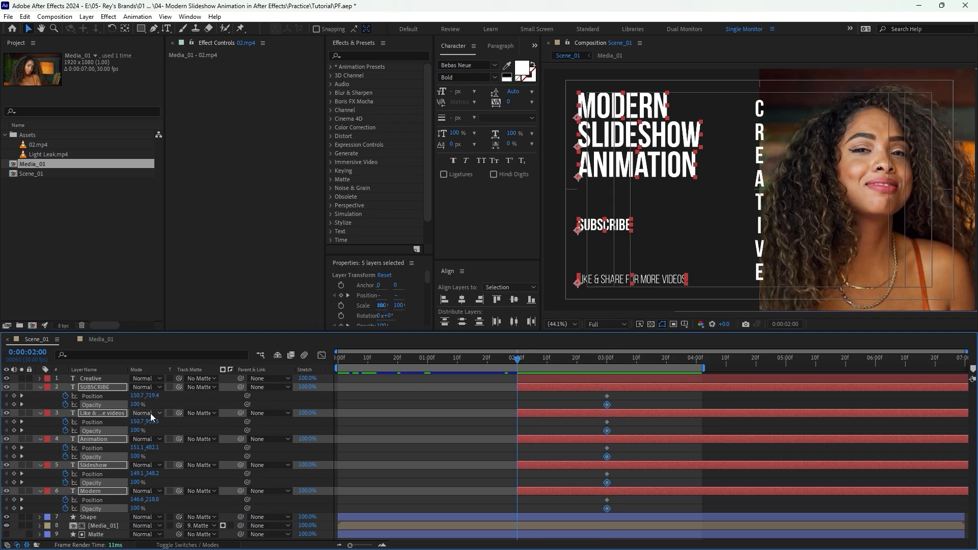
pyautogui.moveTo(155, 397); pyautogui.dragTo(109, 405)
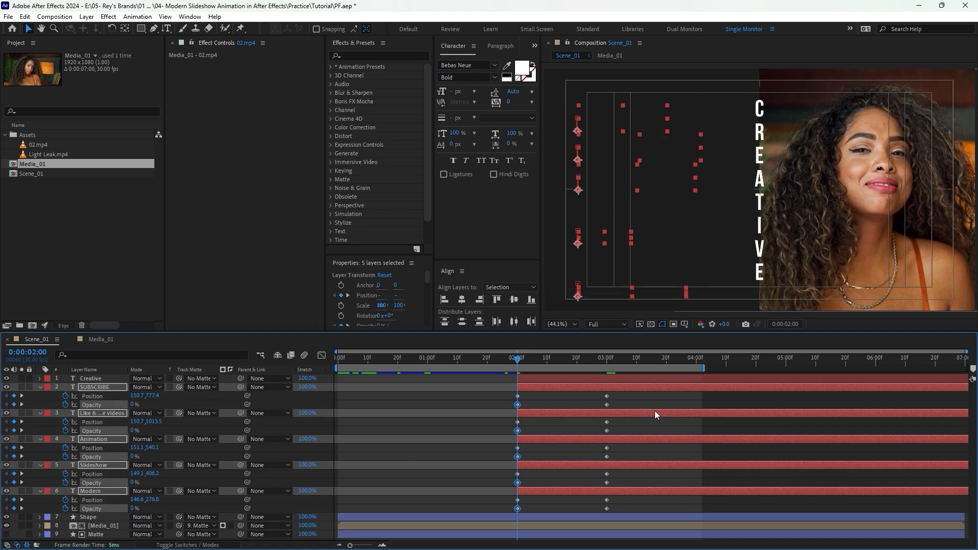
pyautogui.click(696, 360)
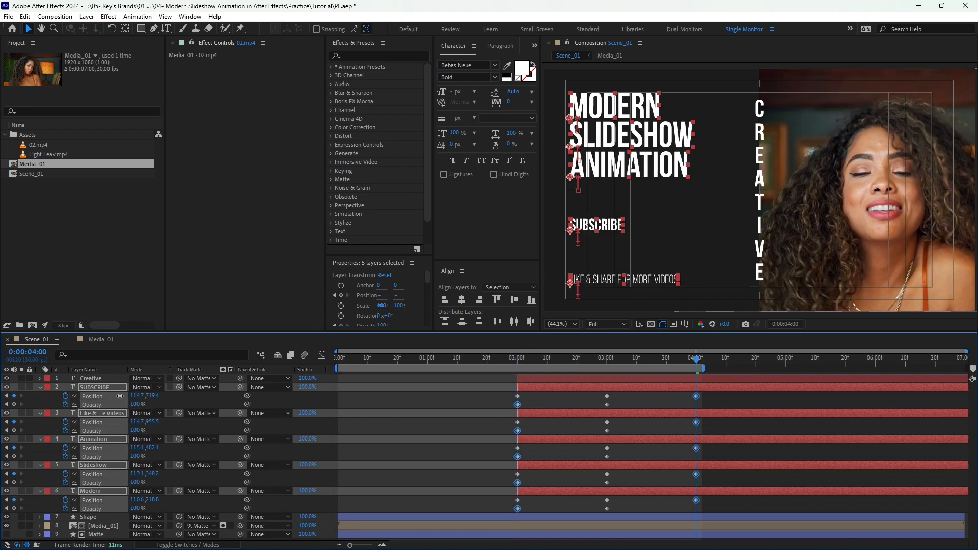
pyautogui.moveTo(135, 396); pyautogui.dragTo(112, 397)
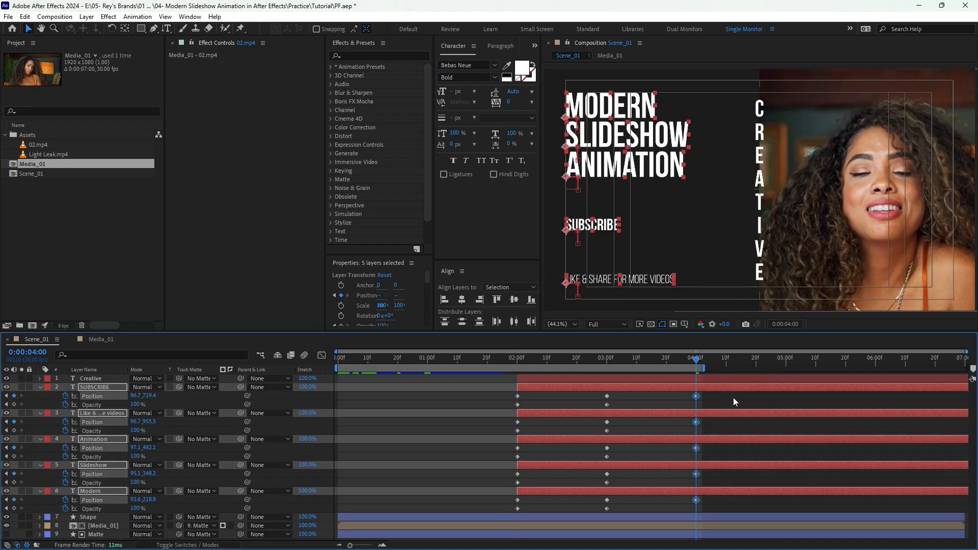
# Step: Apply Easy Ease to all keyframes of the five panel texts, adjust their speed curves in the graph editor, and collapse the layers
pyautogui.moveTo(701, 392); pyautogui.dragTo(509, 513)
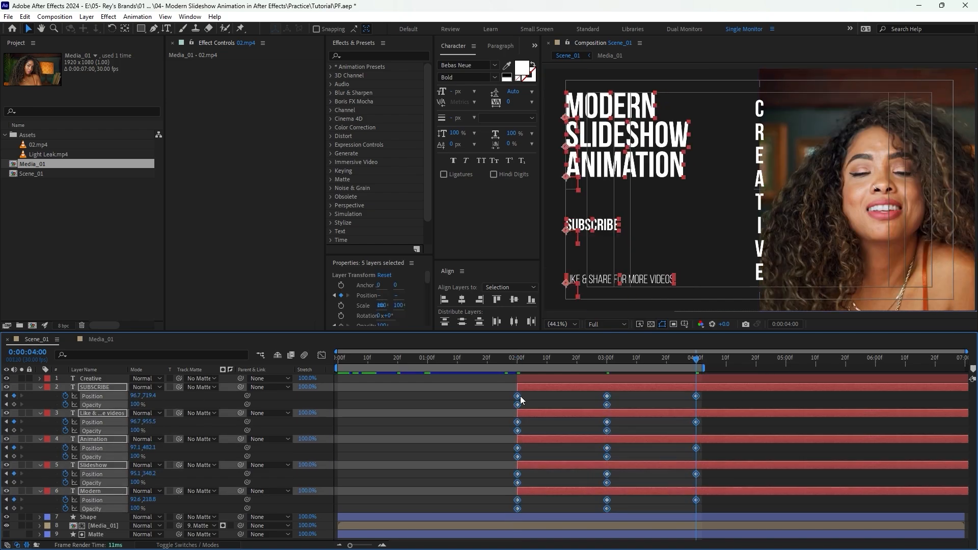
pyautogui.rightClick(518, 397)
pyautogui.moveTo(560, 388)
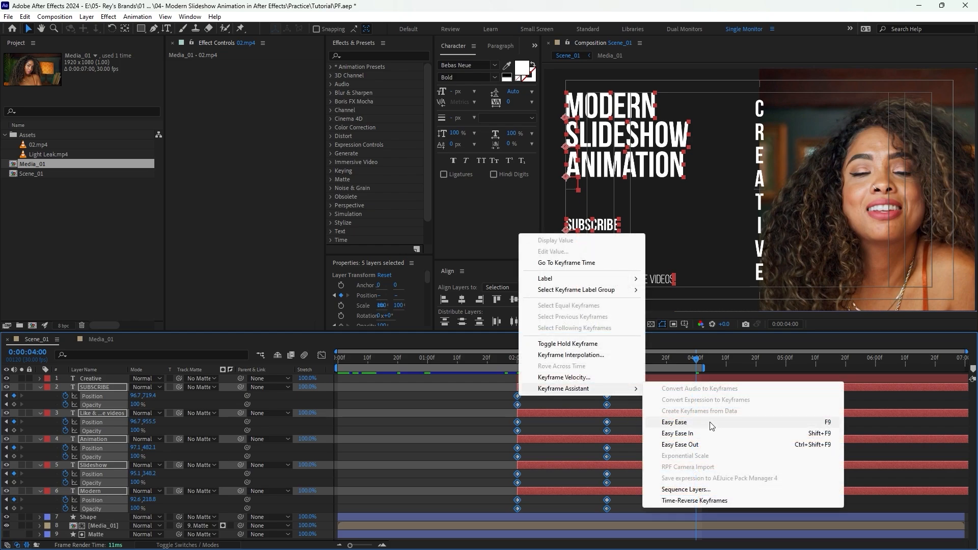
pyautogui.click(663, 422)
pyautogui.click(321, 355)
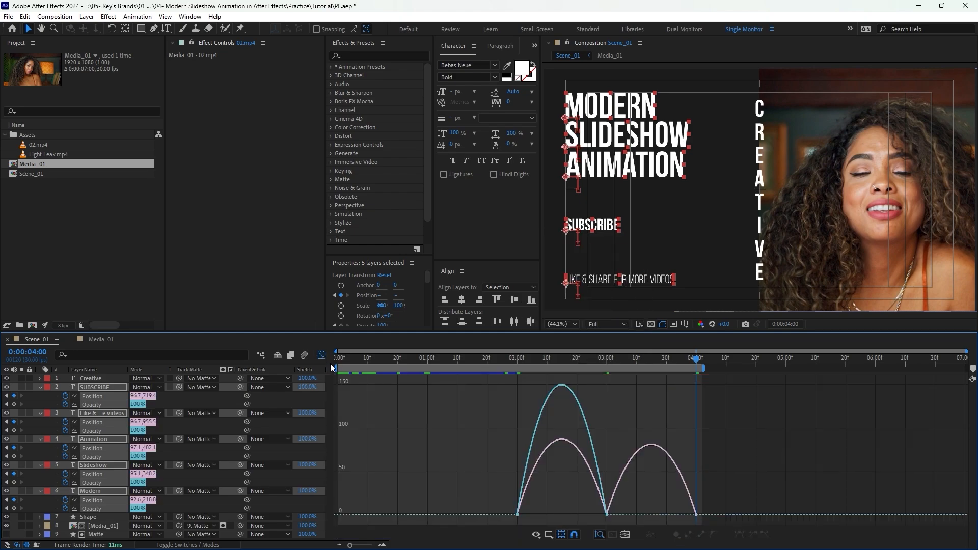
pyautogui.moveTo(711, 497); pyautogui.dragTo(562, 512)
pyautogui.click(321, 356)
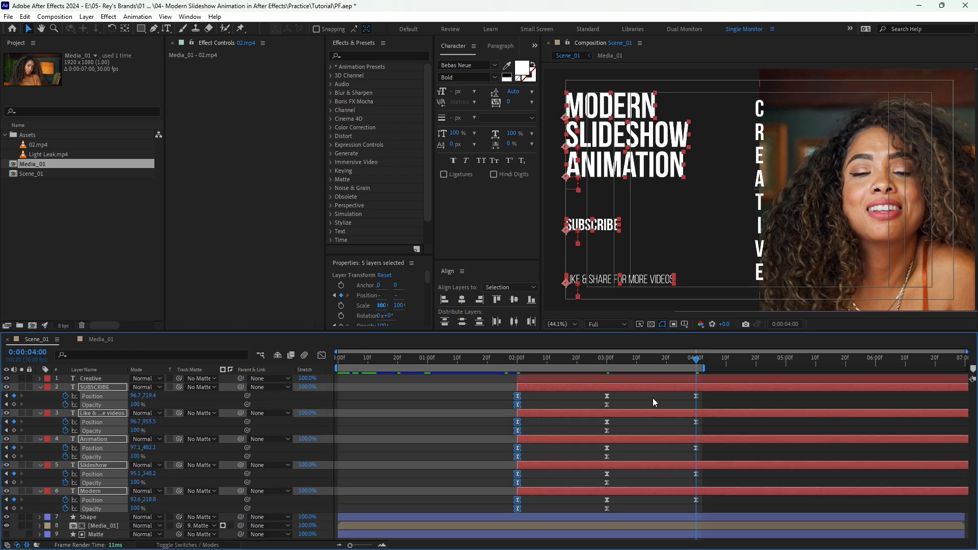
pyautogui.press('u')
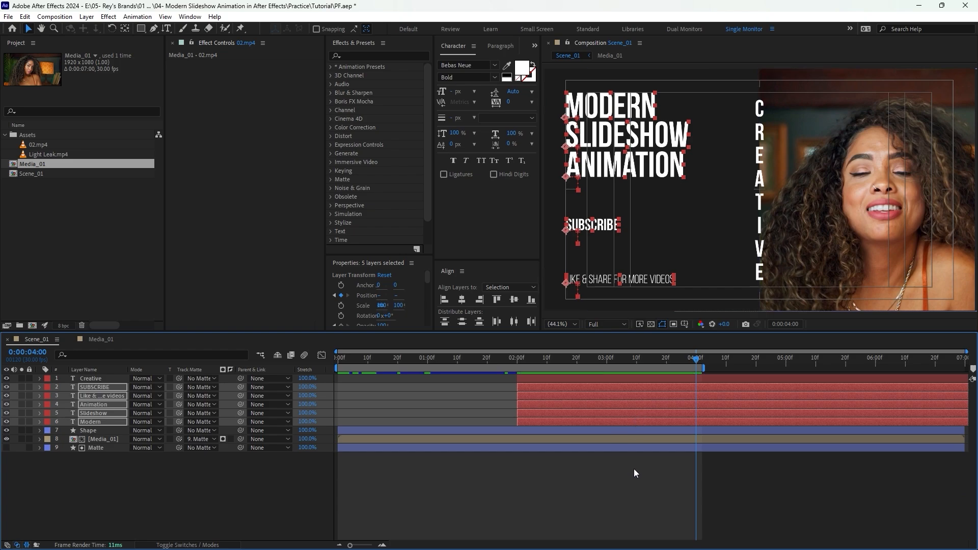
# Step: Add a text animator with Opacity and Position properties to the "Creative" layer
pyautogui.click(638, 378)
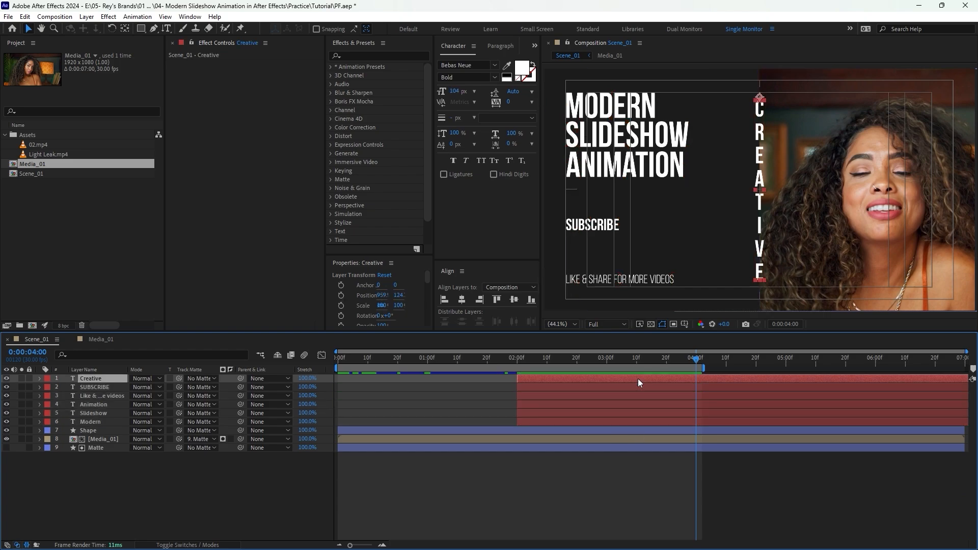
pyautogui.click(39, 378)
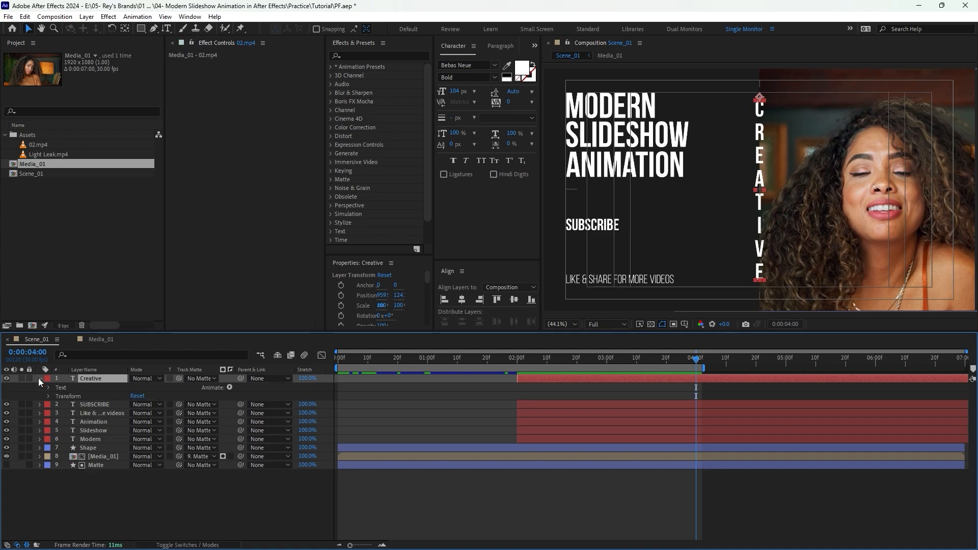
pyautogui.click(230, 387)
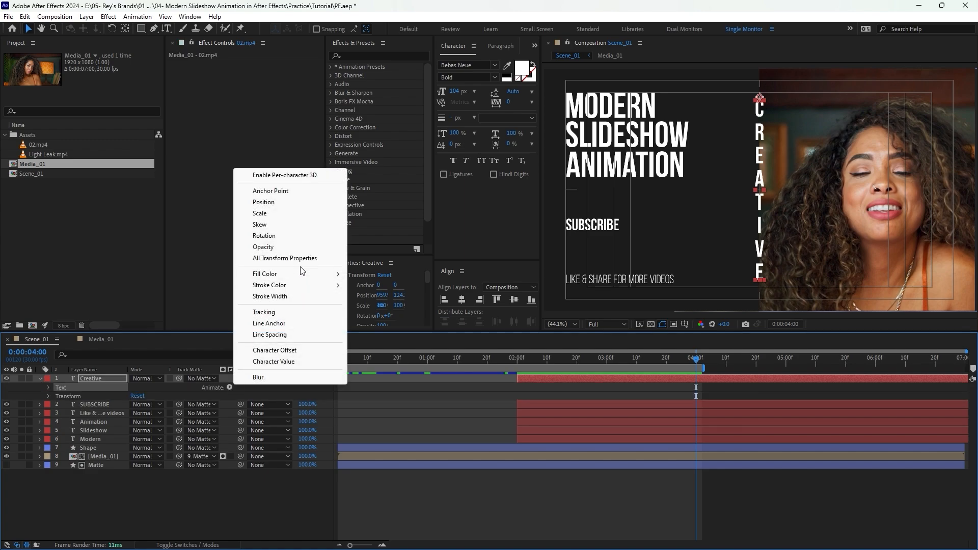
pyautogui.click(263, 247)
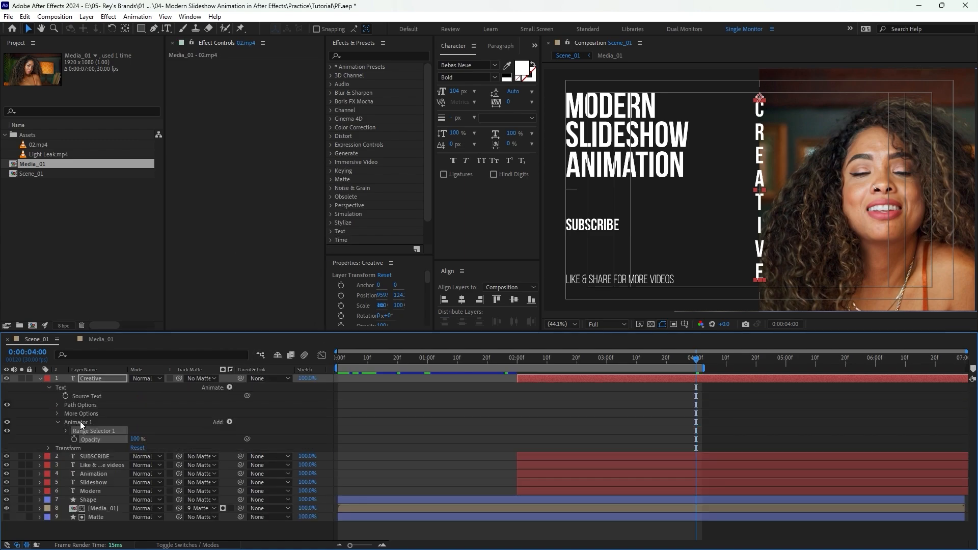
pyautogui.click(230, 422)
pyautogui.moveTo(265, 425)
pyautogui.click(326, 250)
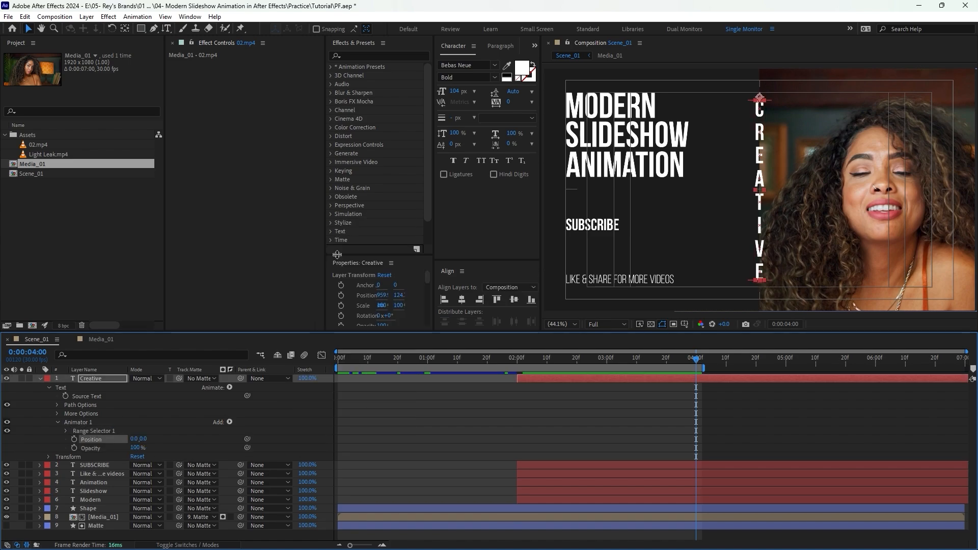
# Step: Keyframe the "Creative" range selector's Offset at -100% at 2 seconds and 100% at 3 seconds
pyautogui.click(65, 430)
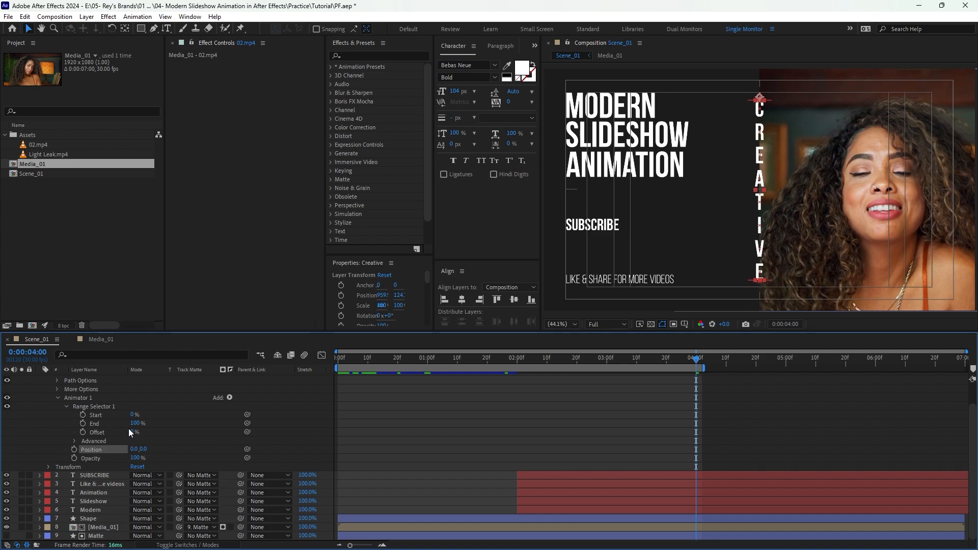
pyautogui.click(133, 432)
pyautogui.write('-100')
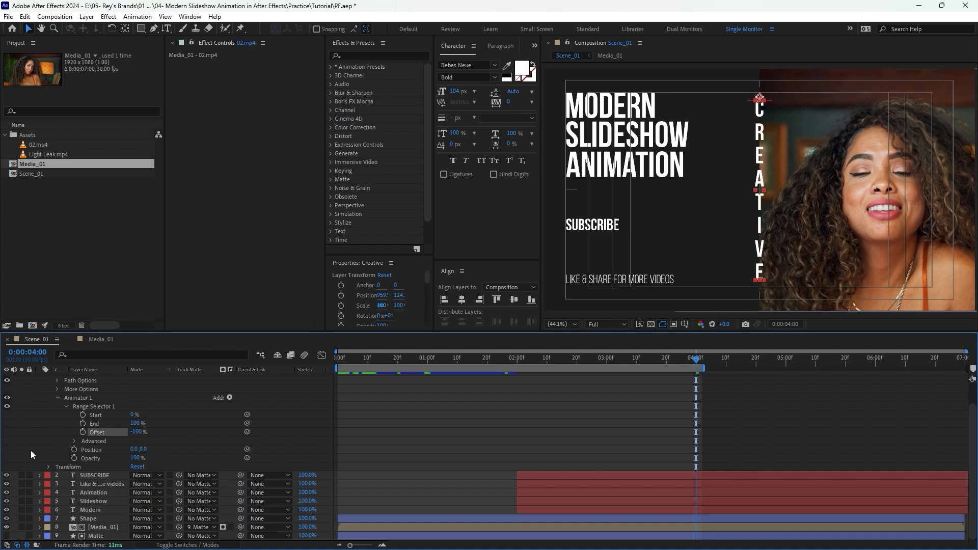
pyautogui.press('Return')
pyautogui.scroll(2, 567, 438)
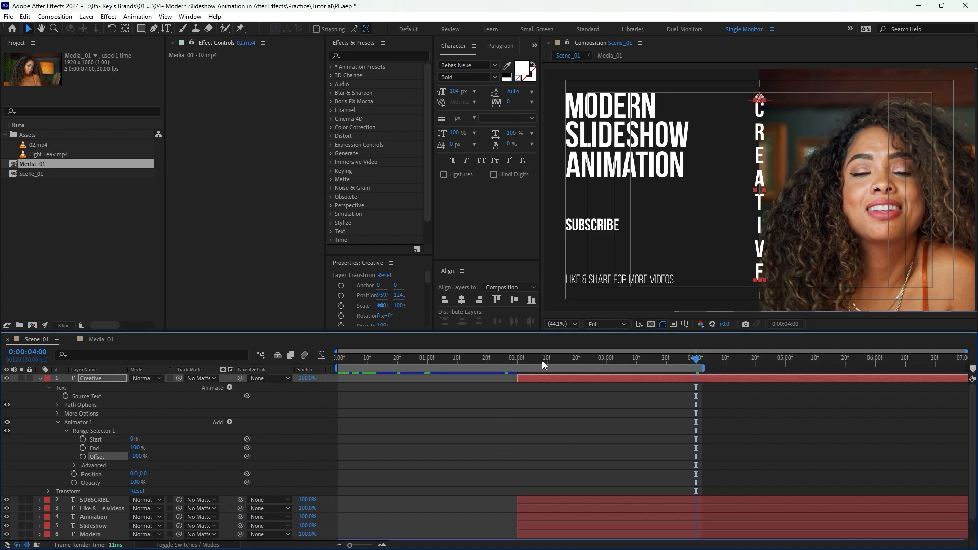
pyautogui.moveTo(542, 361); pyautogui.dragTo(515, 375)
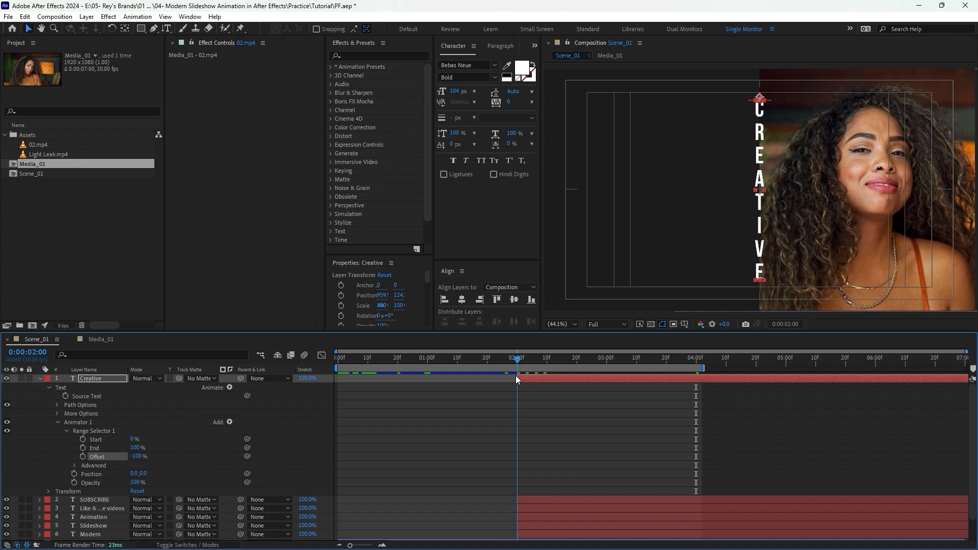
pyautogui.click(83, 456)
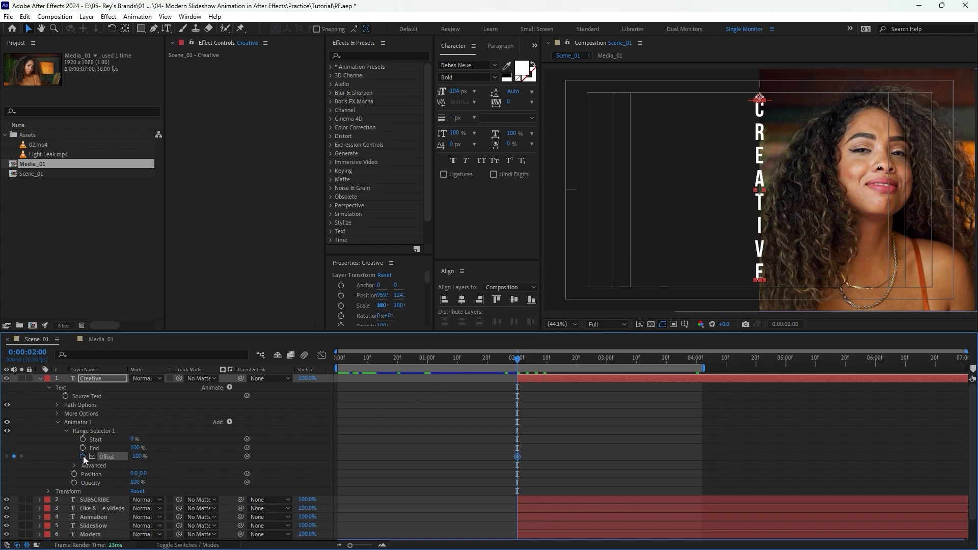
pyautogui.click(606, 362)
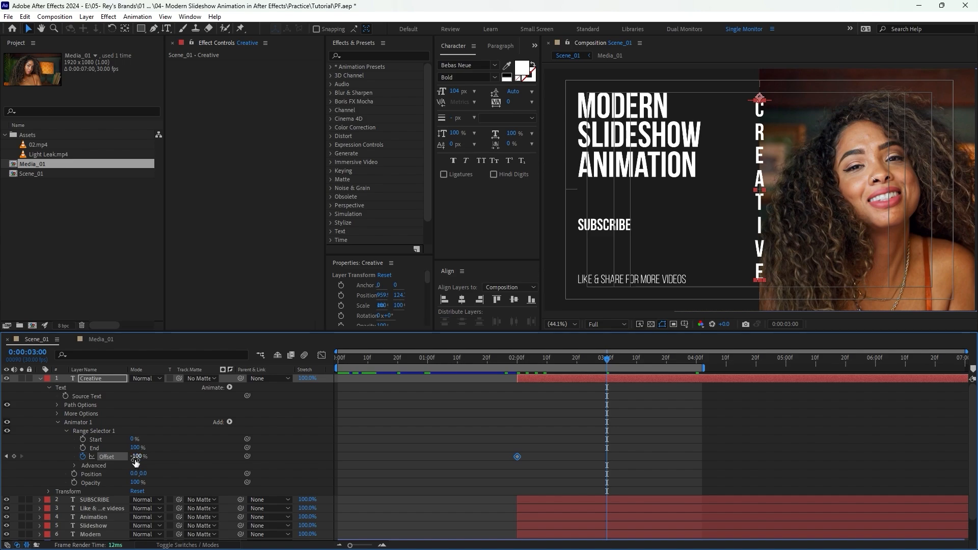
pyautogui.moveTo(136, 457); pyautogui.dragTo(461, 442)
# Step: In the "Creative" range selector's advanced options, set Shape to Ramp Up, Ease High to -60% and Ease Low to 40%
pyautogui.click(69, 466)
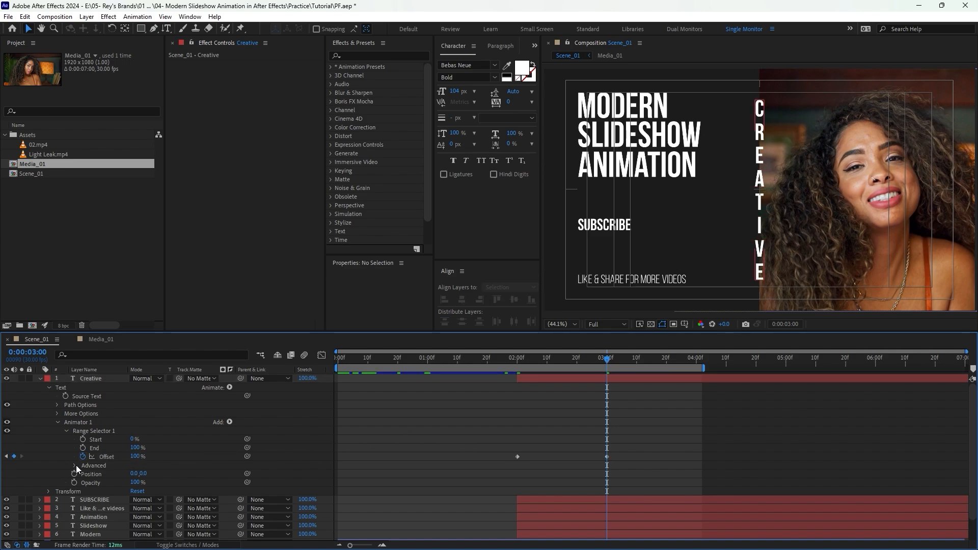
pyautogui.click(75, 465)
pyautogui.click(161, 448)
pyautogui.click(182, 473)
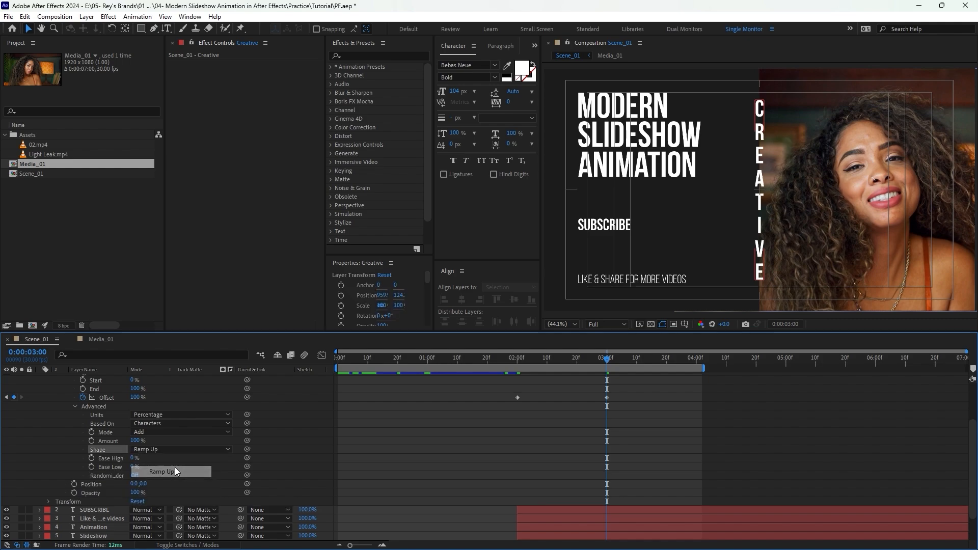
pyautogui.click(138, 458)
pyautogui.write('-6')
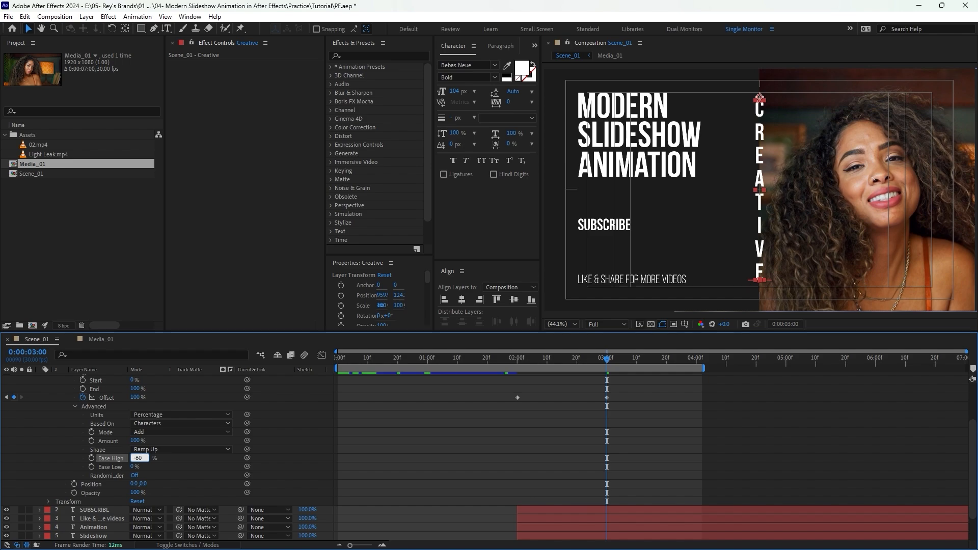
pyautogui.press('Tab')
pyautogui.write('40')
pyautogui.press('Return')
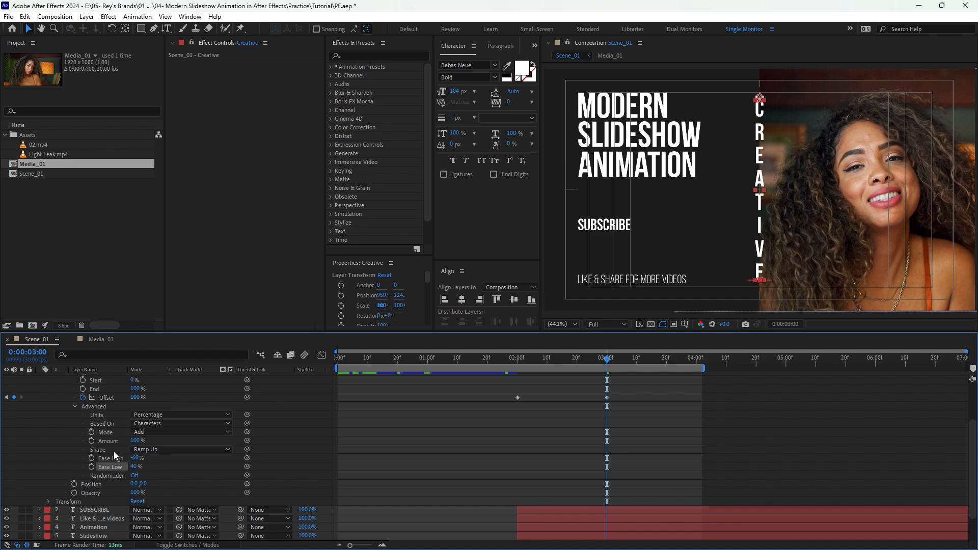
# Step: Set the "Creative" text animator's Position to 0, 100 and its Opacity to 0%
pyautogui.click(144, 484)
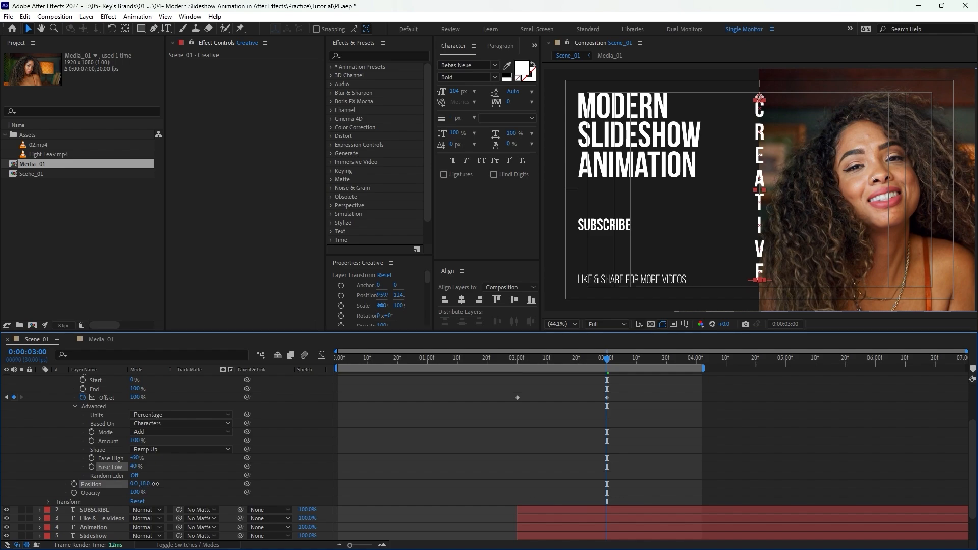
pyautogui.write('18')
pyautogui.write('0')
pyautogui.press('Return')
pyautogui.click(136, 492)
pyautogui.write('0')
pyautogui.press('Return')
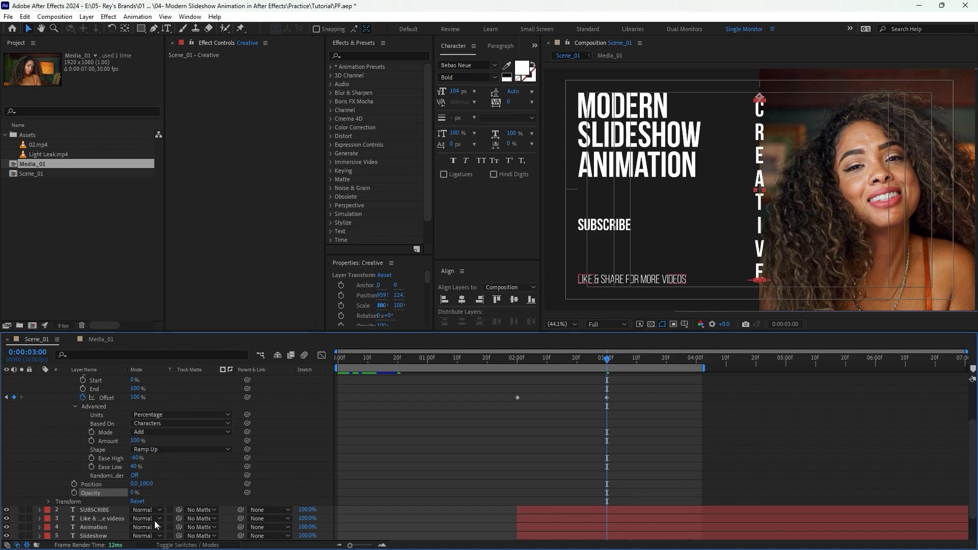
# Step: Apply Easy Ease to the "Creative" Offset keyframes, shape their speed curve to peak early, and collapse the layer
pyautogui.moveTo(637, 387); pyautogui.dragTo(485, 424)
pyautogui.rightClick(517, 397)
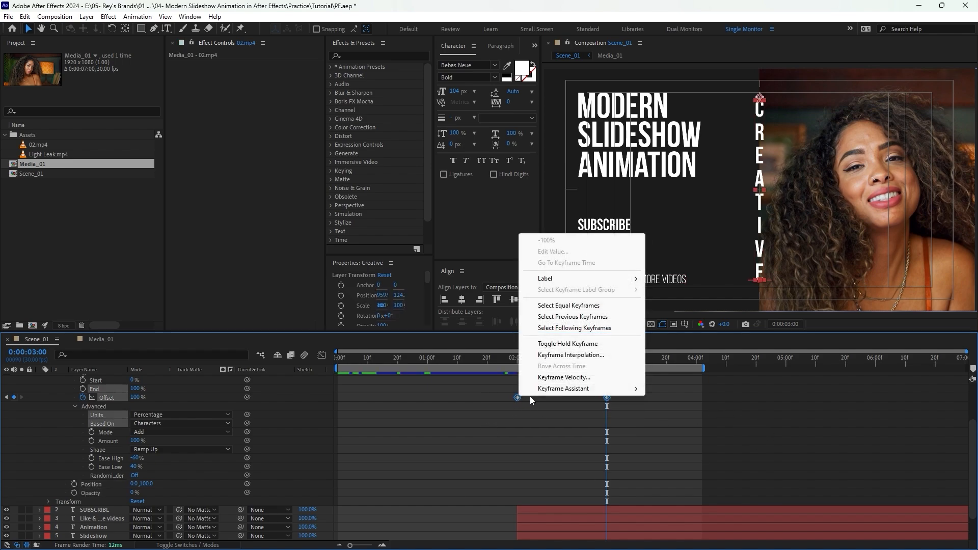
pyautogui.moveTo(581, 394)
pyautogui.click(678, 422)
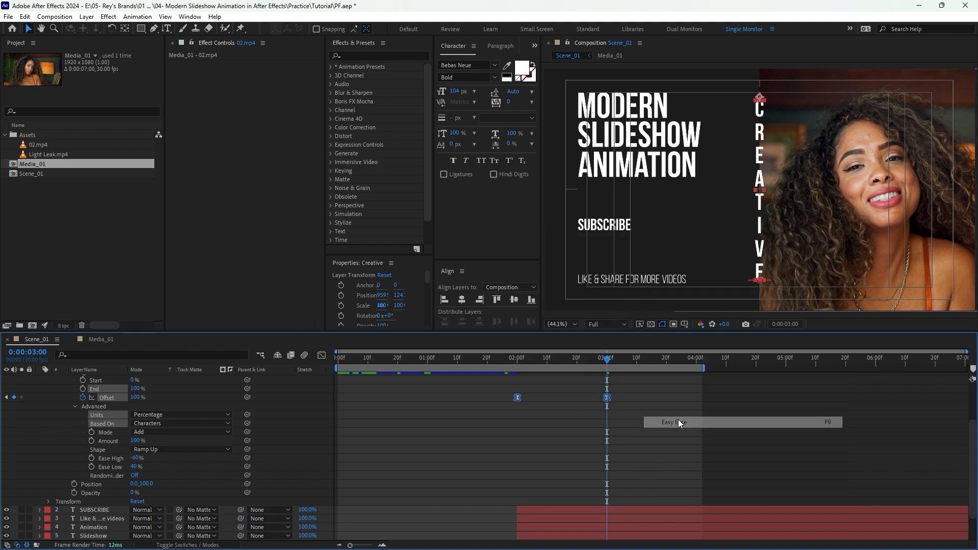
pyautogui.click(321, 355)
pyautogui.moveTo(633, 459); pyautogui.dragTo(539, 518)
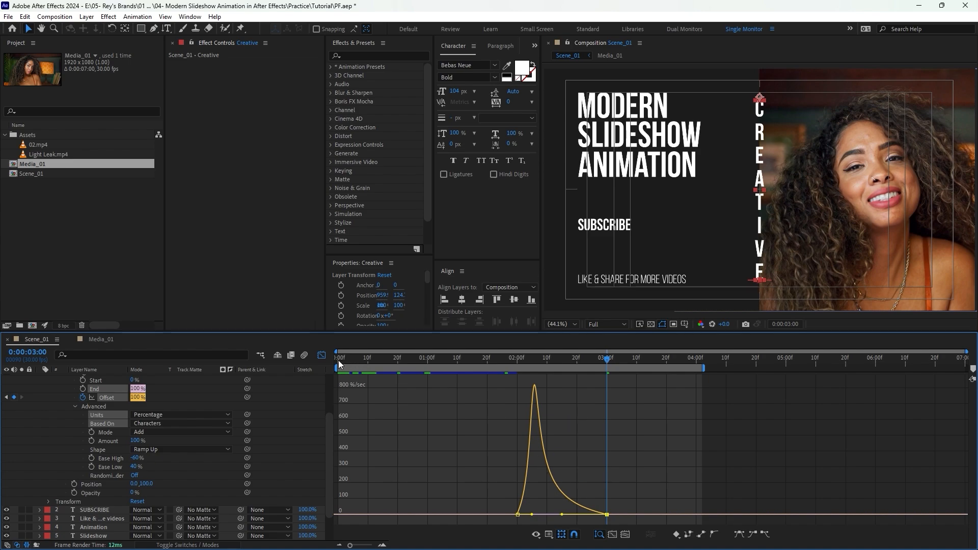
pyautogui.click(323, 356)
pyautogui.click(39, 378)
# Step: Stagger the six text layers' start times by two frames each, from "Modern" at 2 seconds up to "Creative" at 2 seconds 10 frames
pyautogui.click(533, 421)
pyautogui.keyDown('shift'); pyautogui.click(533, 380); pyautogui.keyUp('shift')
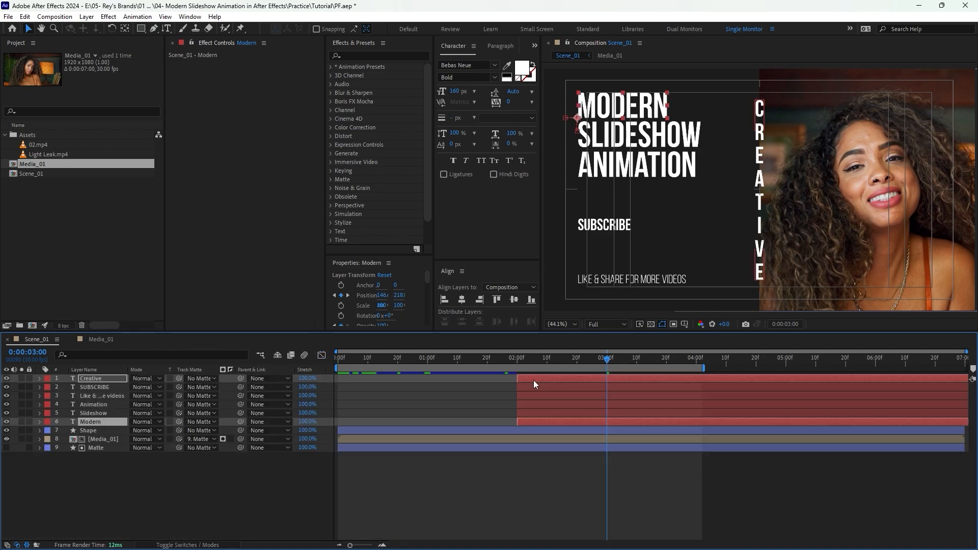
pyautogui.scroll(5, 497, 408)
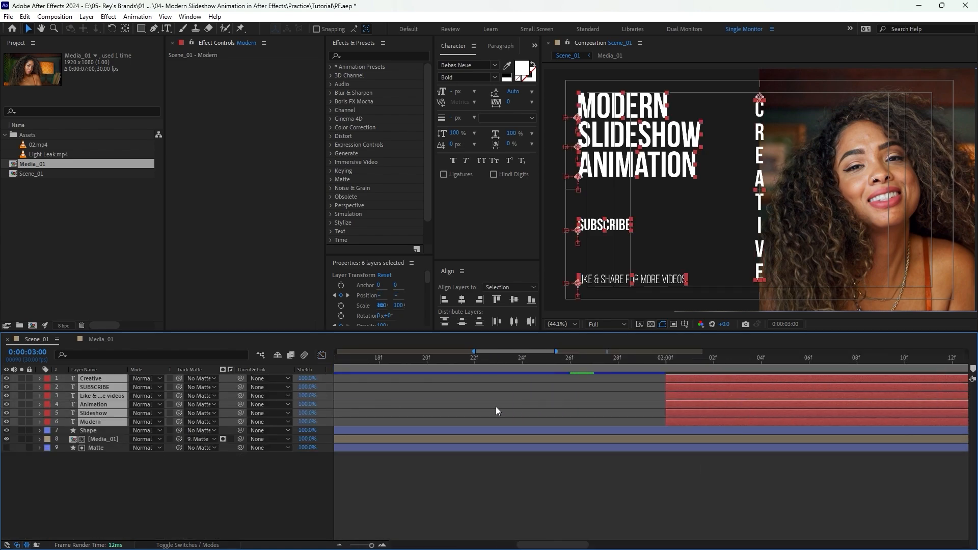
pyautogui.keyDown('ctrl'); pyautogui.click(679, 423); pyautogui.keyUp('ctrl')
pyautogui.moveTo(673, 412); pyautogui.dragTo(909, 380)
pyautogui.keyDown('ctrl'); pyautogui.click(723, 415); pyautogui.keyUp('ctrl')
pyautogui.keyDown('ctrl'); pyautogui.click(800, 404); pyautogui.keyUp('ctrl')
pyautogui.keyDown('ctrl'); pyautogui.click(823, 397); pyautogui.keyUp('ctrl')
pyautogui.keyDown('ctrl'); pyautogui.click(885, 389); pyautogui.keyUp('ctrl')
pyautogui.scroll(-5, 855, 420)
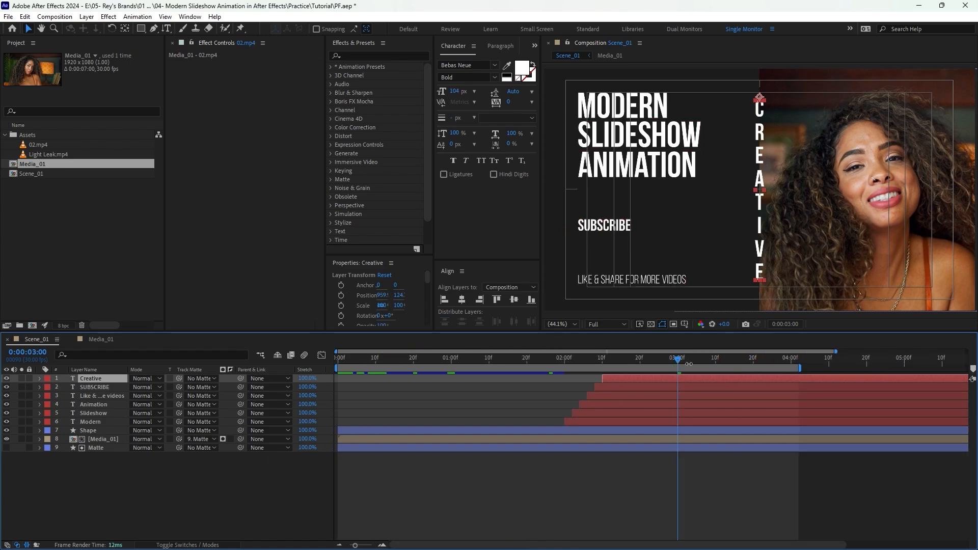
# Step: Extend the work area's end to about 4 seconds 24 frames and preview the animation from the start
pyautogui.moveTo(800, 366); pyautogui.dragTo(884, 367)
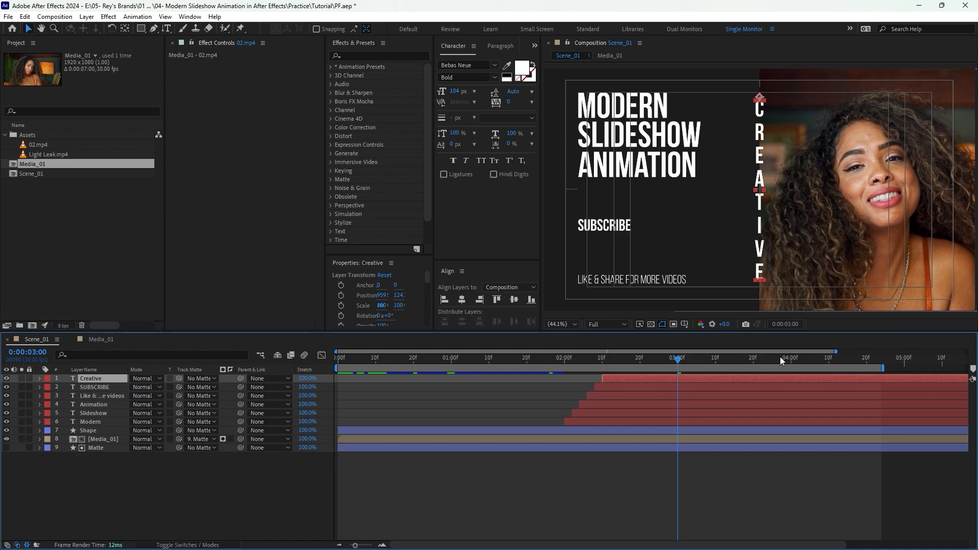
pyautogui.scroll(-2, 677, 385)
pyautogui.moveTo(619, 358); pyautogui.dragTo(344, 397)
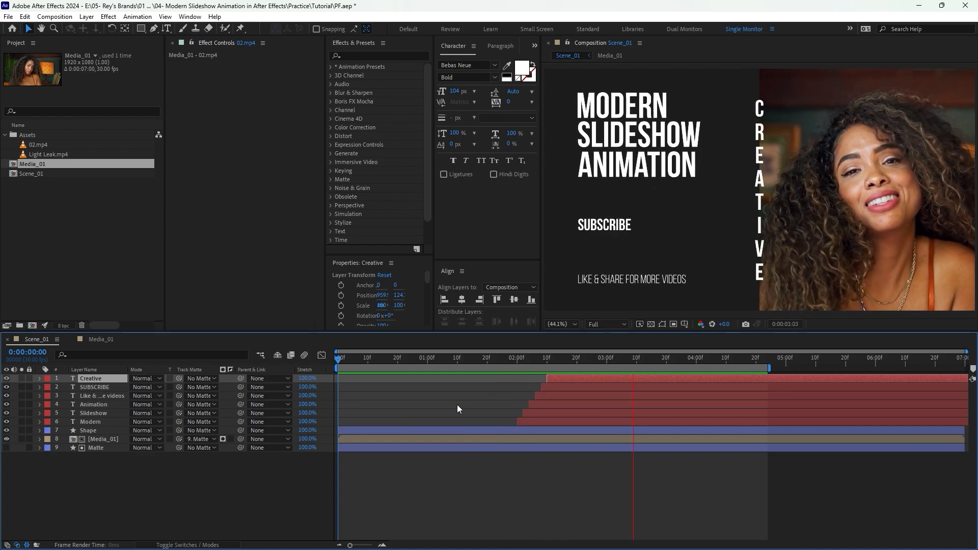
pyautogui.press('space')
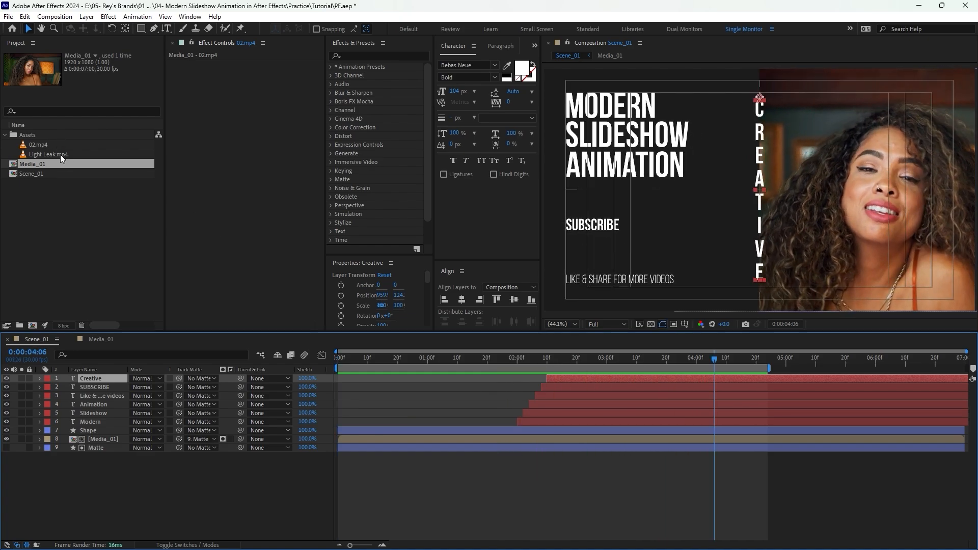
# Step: Place Light Leak.mp4 above all layers in Scene_01 with the Add blending mode, and preview the result from the start
pyautogui.click(60, 155)
pyautogui.moveTo(60, 154); pyautogui.dragTo(99, 377)
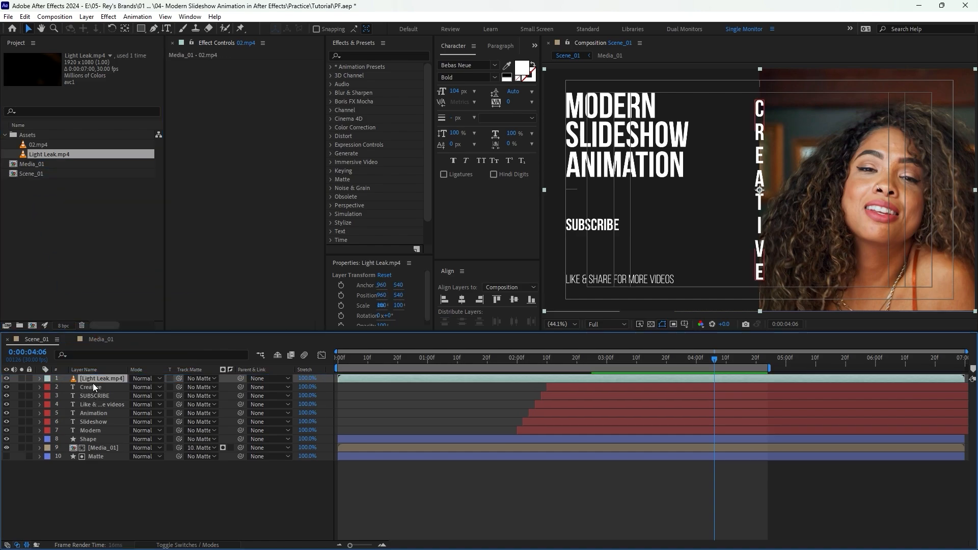
pyautogui.click(139, 381)
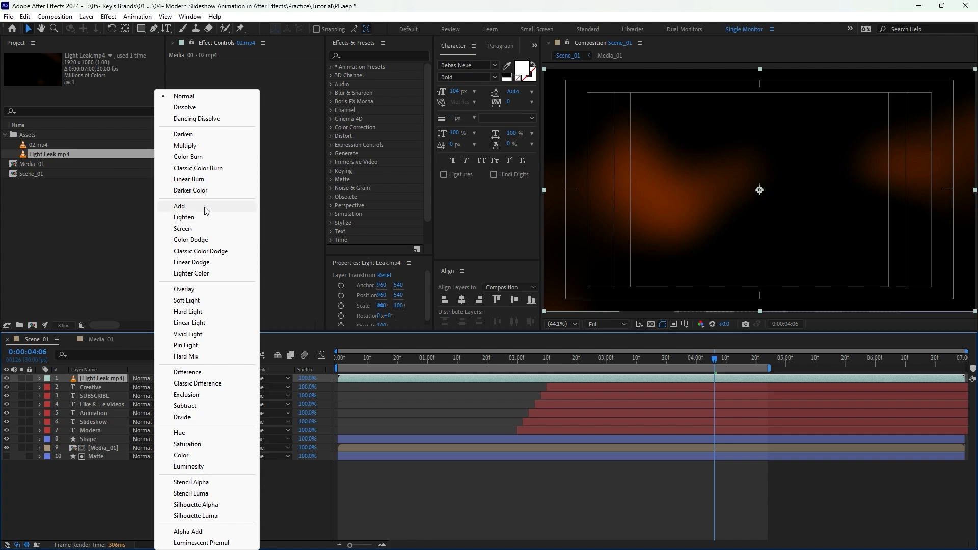
pyautogui.click(203, 210)
pyautogui.press('Home')
pyautogui.press('space')
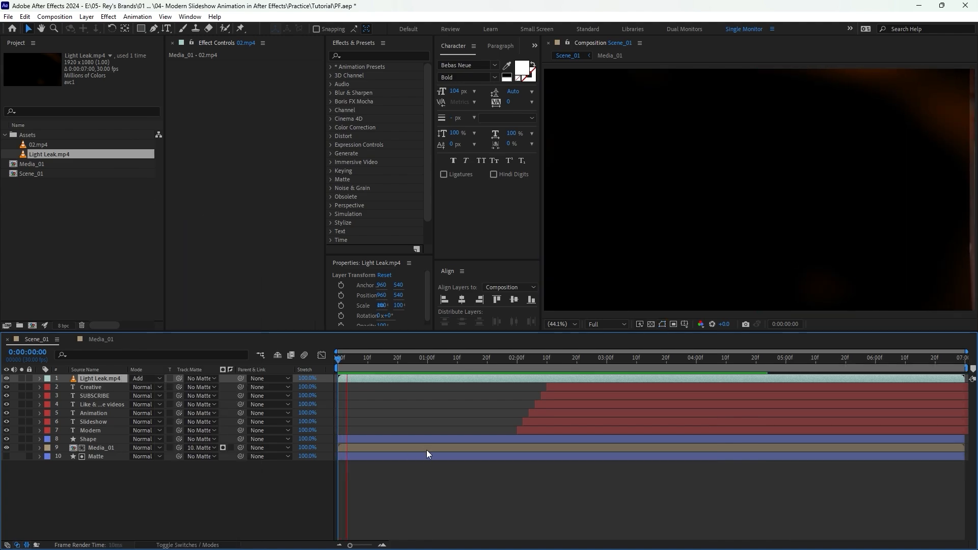